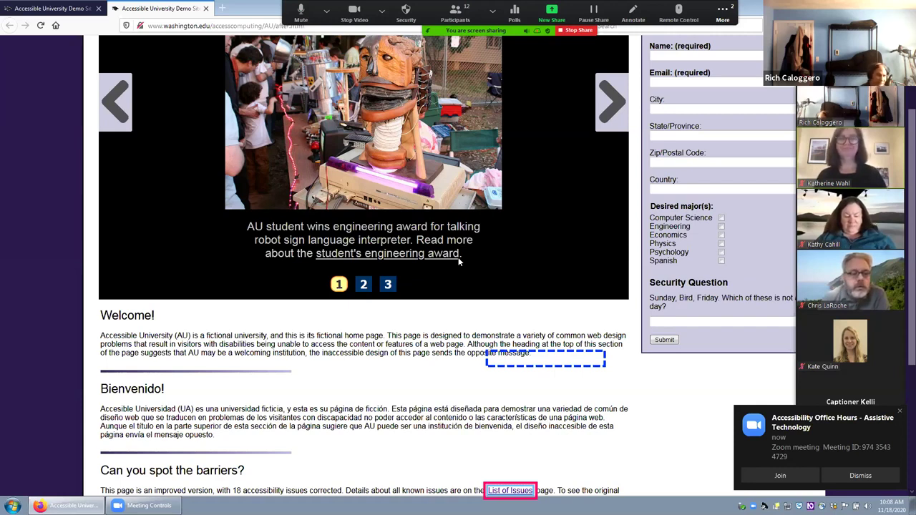
Review the start of the accessible page, then move reading focus to the About item on the inaccessible version
{"action": "scroll", "coordinate": [458, 262], "scroll_direction": "up", "scroll_amount": 2}
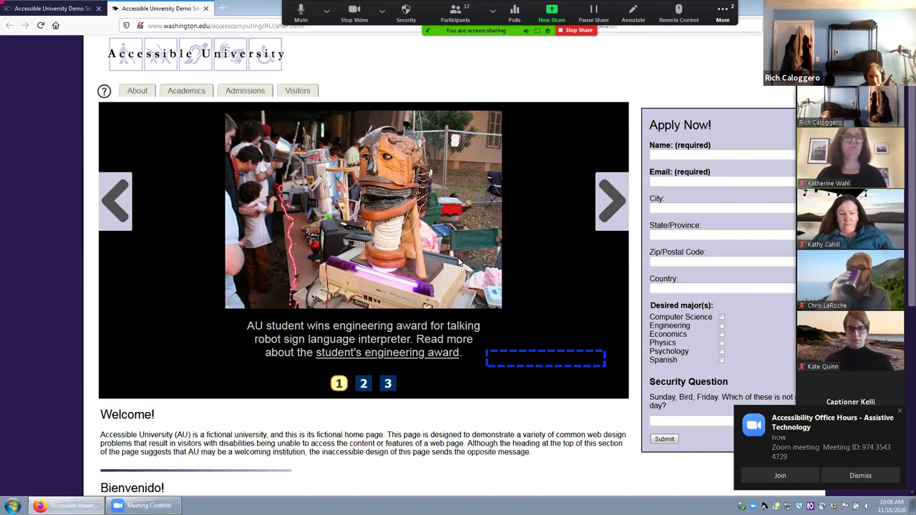
{"action": "key", "text": "Down"}
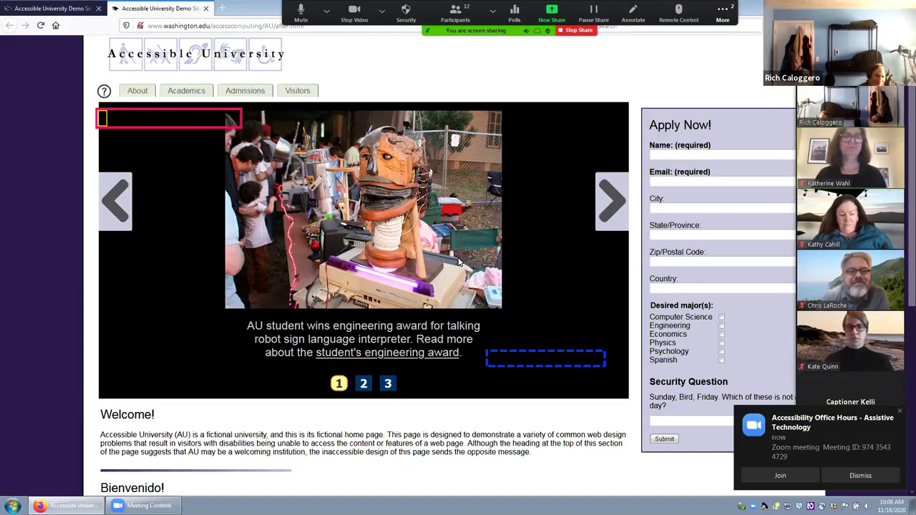
{"action": "key", "text": "ctrl+shift+Tab"}
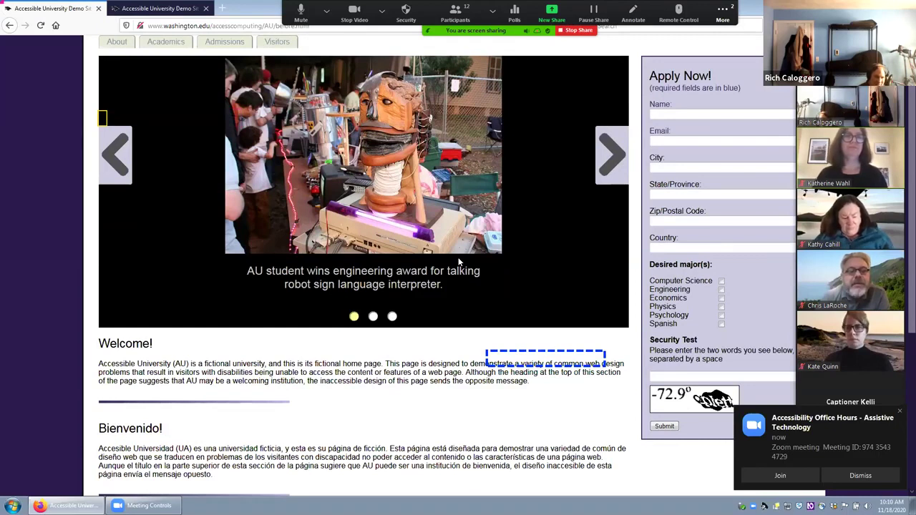
{"action": "key", "text": "Tab"}
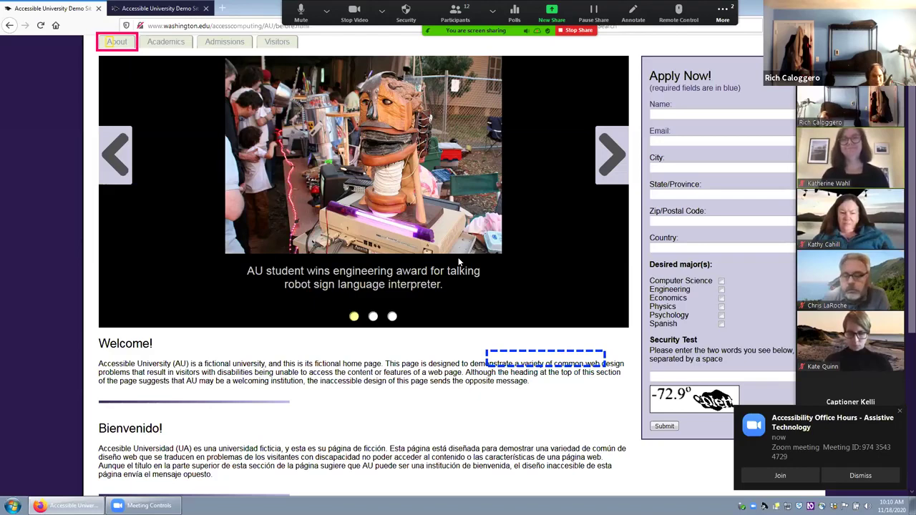
Return to the accessible version and step through its headings, including Welcome! and Bienvenido!, ending back at the page's start
{"action": "key", "text": "ctrl+Tab"}
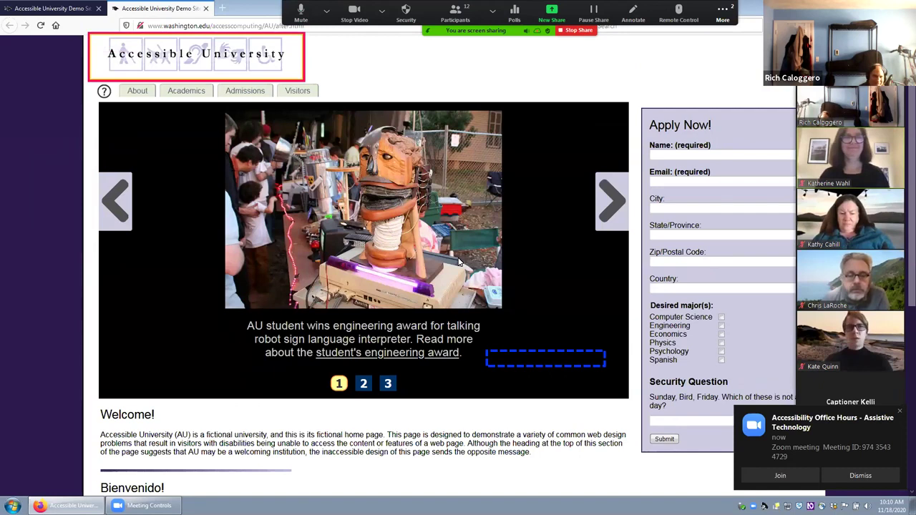
{"action": "key", "text": "Tab"}
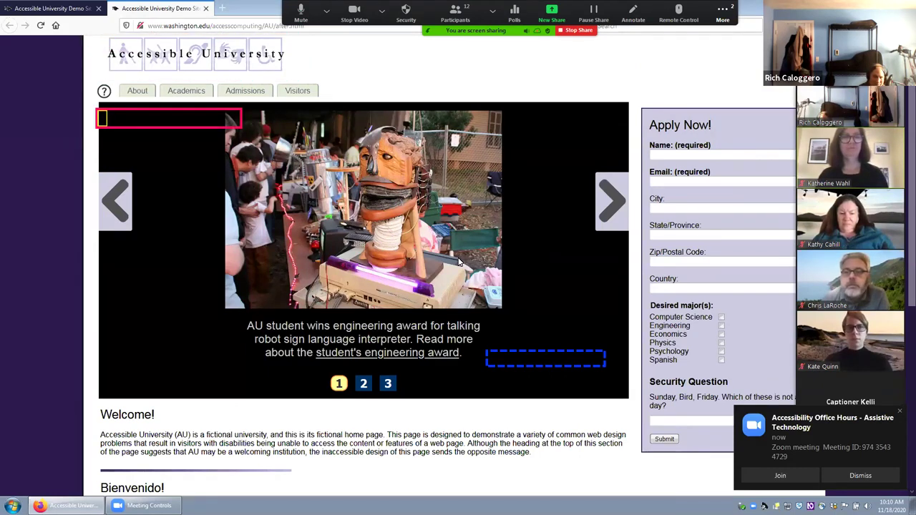
{"action": "key", "text": "Tab"}
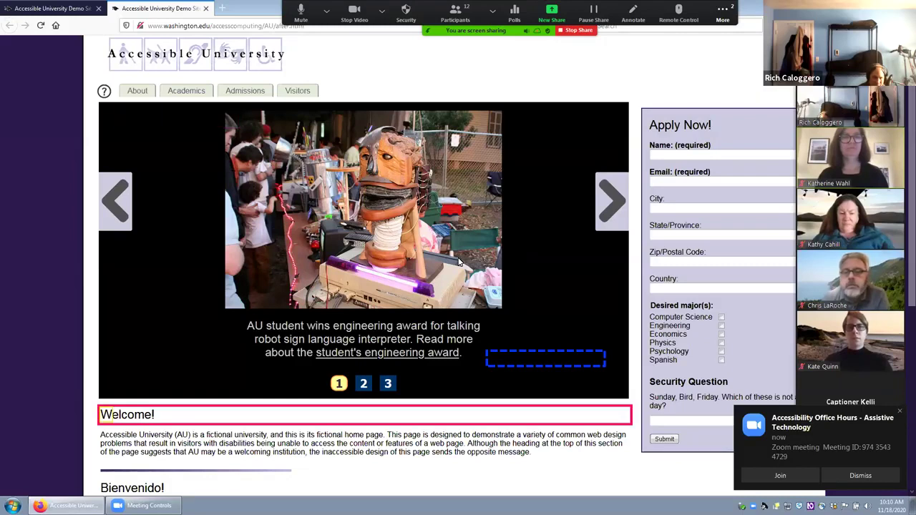
{"action": "key", "text": "h"}
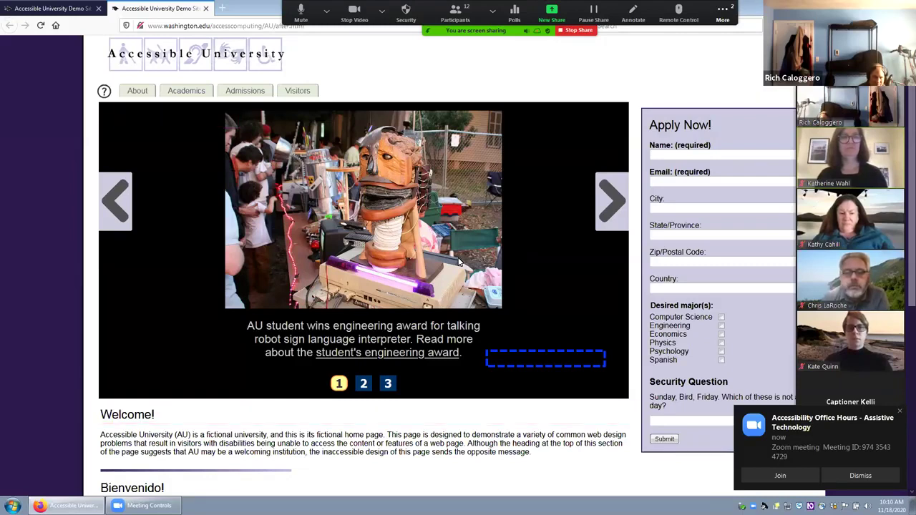
{"action": "key", "text": "h"}
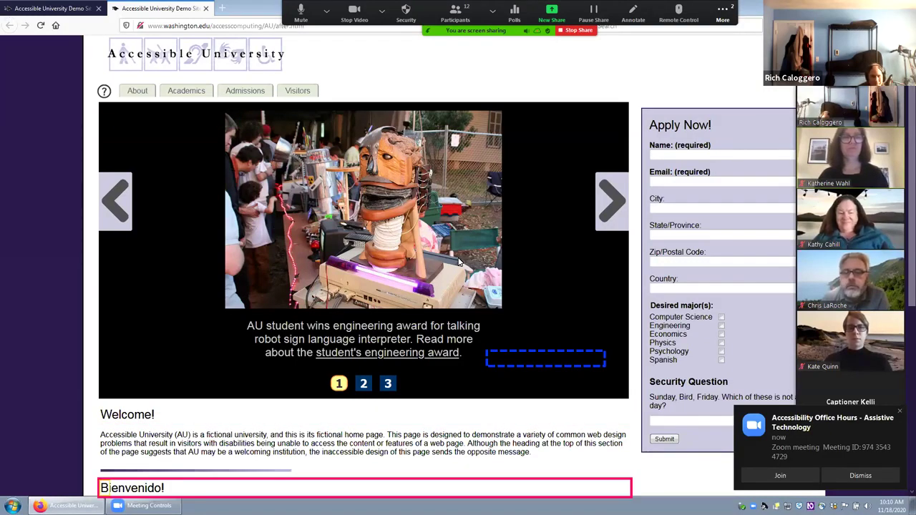
{"action": "scroll", "coordinate": [459, 262], "scroll_direction": "down", "scroll_amount": 2}
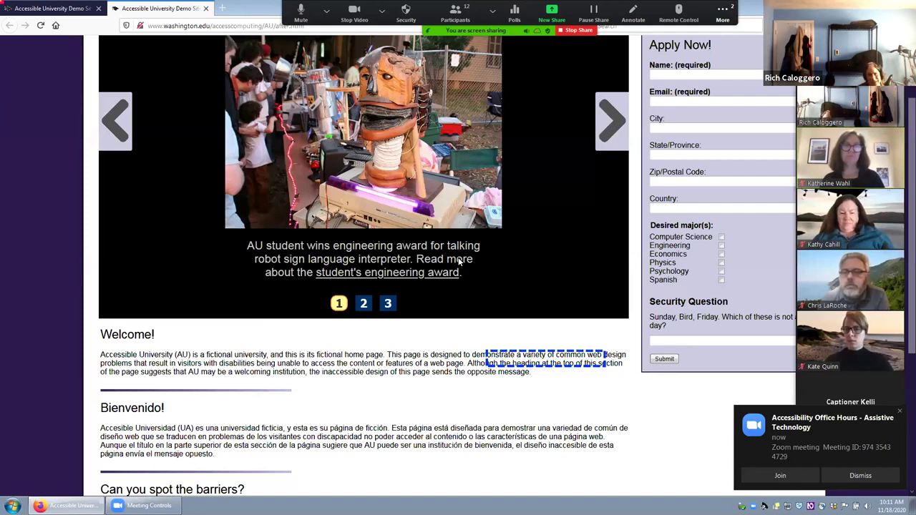
{"action": "scroll", "coordinate": [459, 262], "scroll_direction": "up", "scroll_amount": 2}
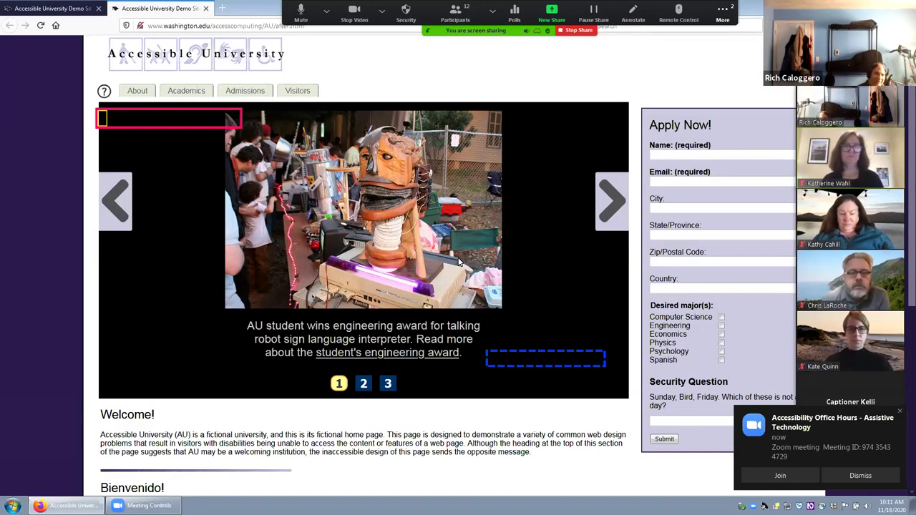
Examine the inaccessible version's navigation by moving focus through About, Academics, Admissions and Visitors
{"action": "key", "text": "ctrl+Tab"}
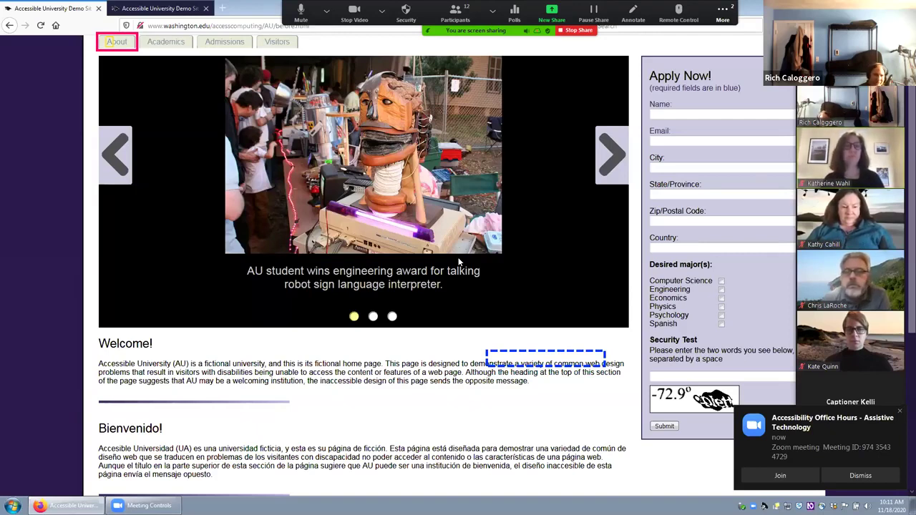
{"action": "key", "text": "Tab"}
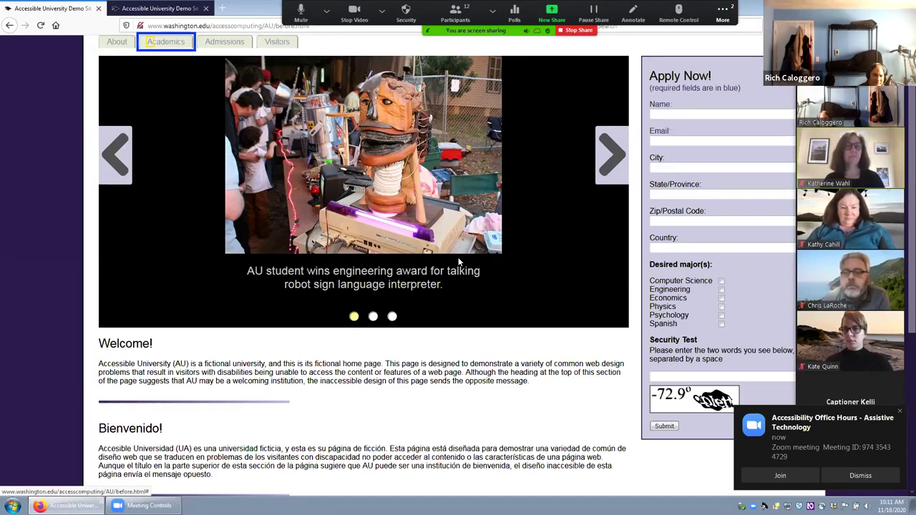
{"action": "key", "text": "shift+Tab"}
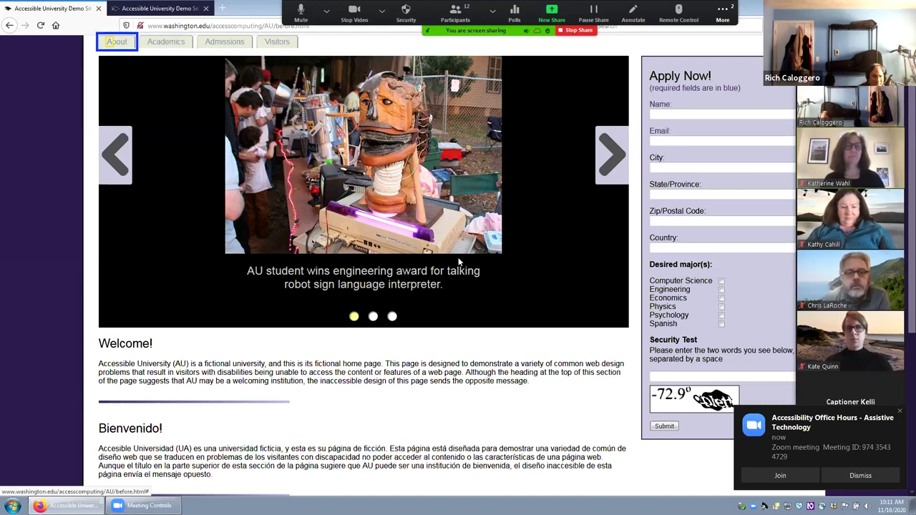
{"action": "key", "text": "Tab"}
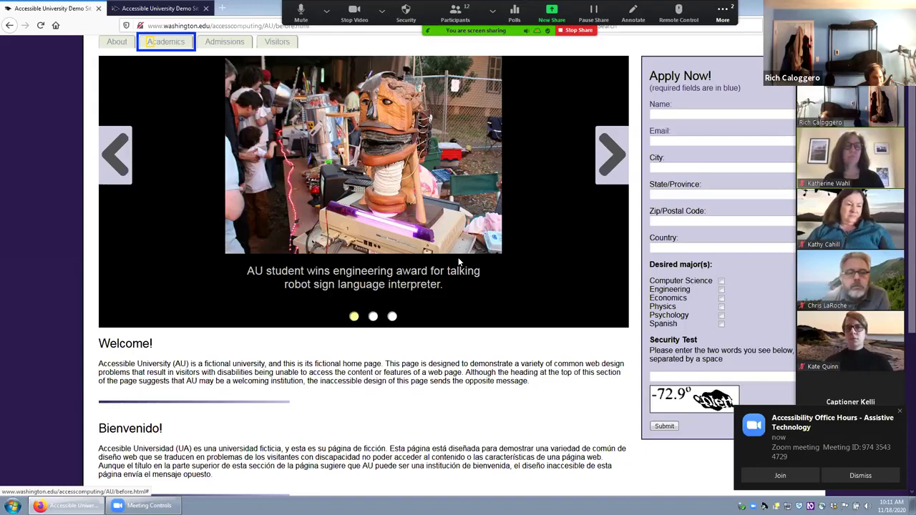
{"action": "key", "text": "Tab"}
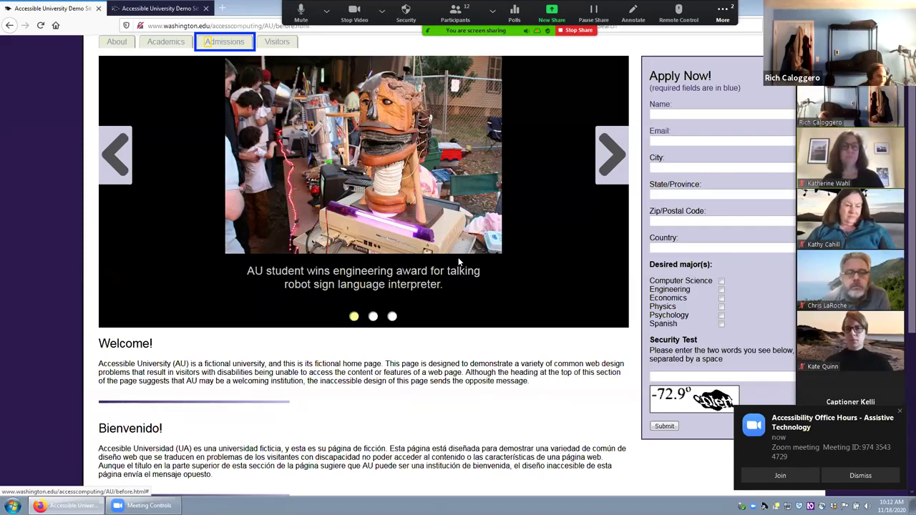
{"action": "key", "text": "Tab"}
{"action": "key", "text": "Tab"}
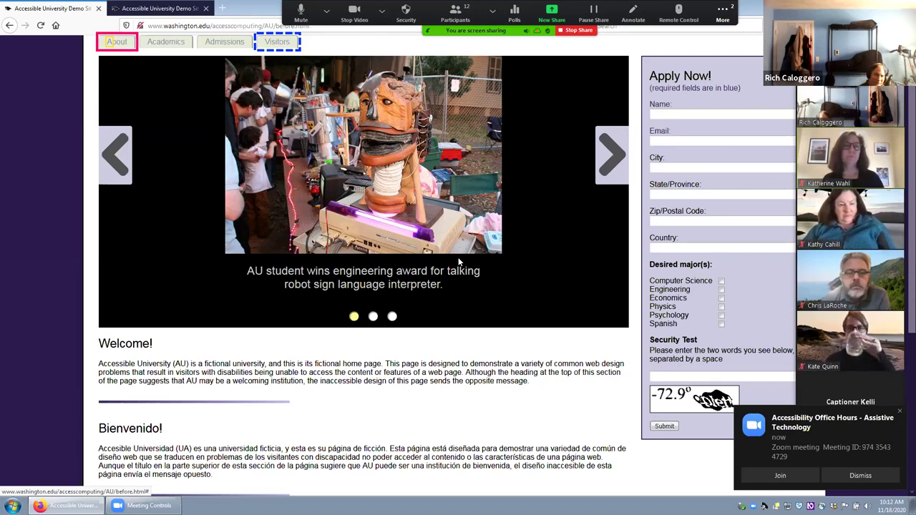
On the accessible version, expand the About navigation item and move through its subitems to Contact Us
{"action": "key", "text": "ctrl+Tab"}
{"action": "key", "text": "Tab"}
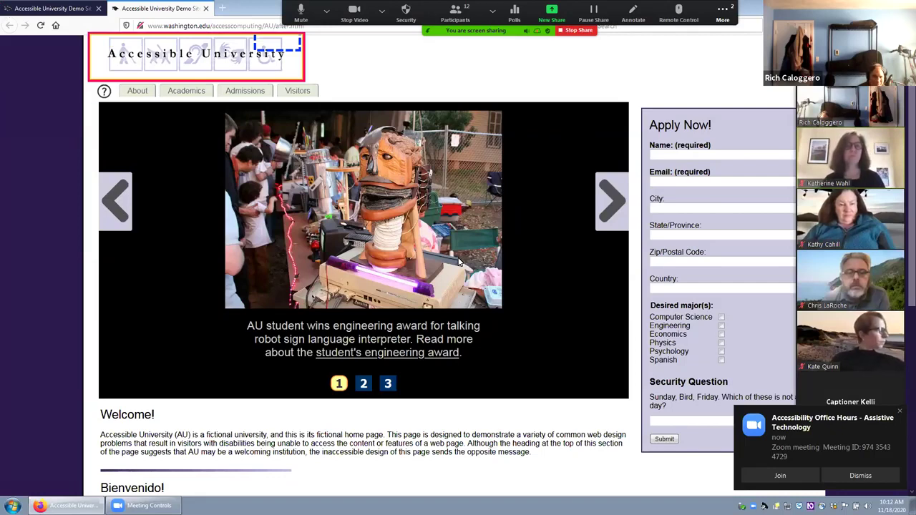
{"action": "key", "text": "Tab"}
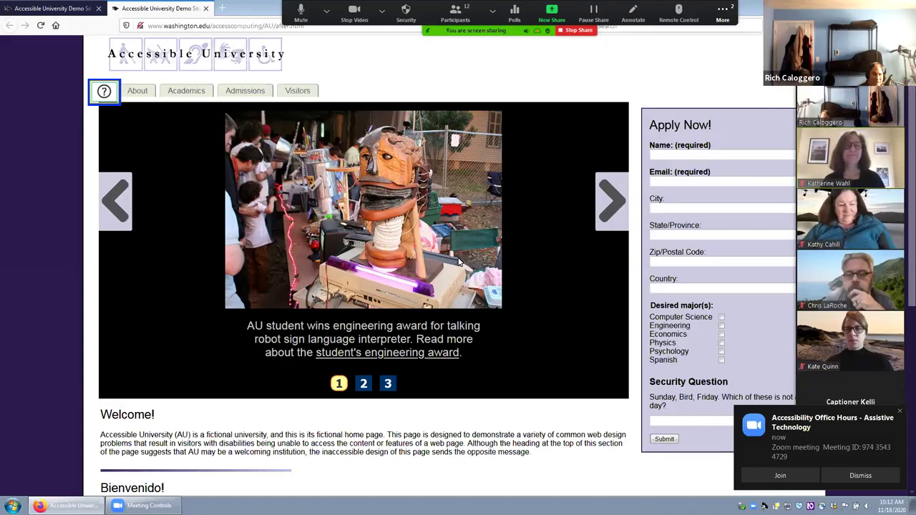
{"action": "key", "text": "Tab"}
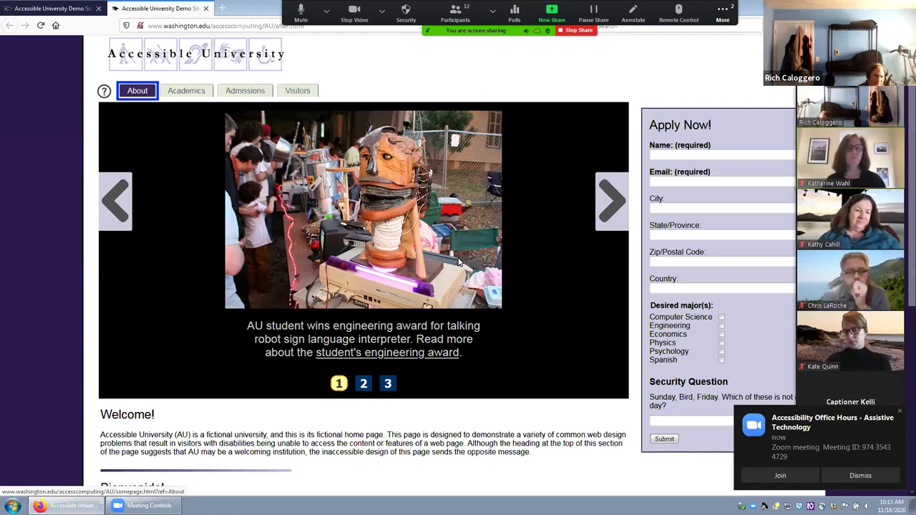
{"action": "key", "text": "Down"}
{"action": "key", "text": "Down"}
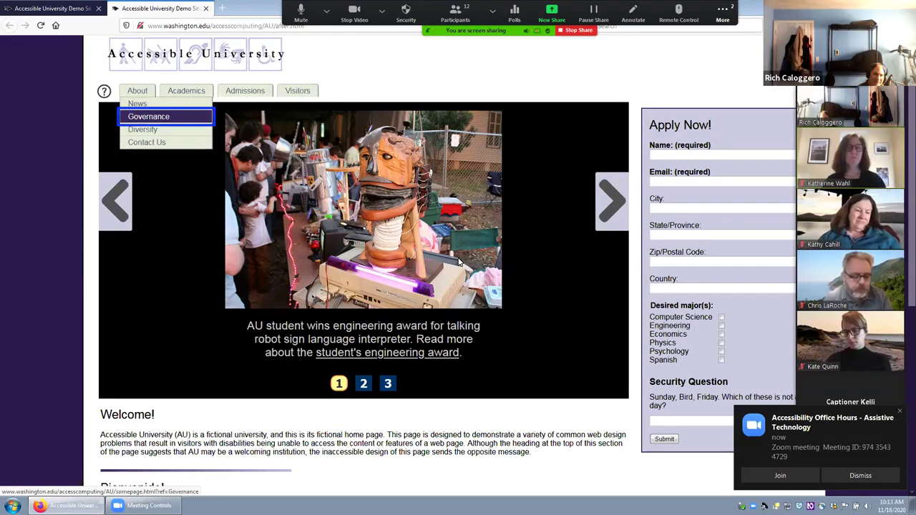
{"action": "key", "text": "Down"}
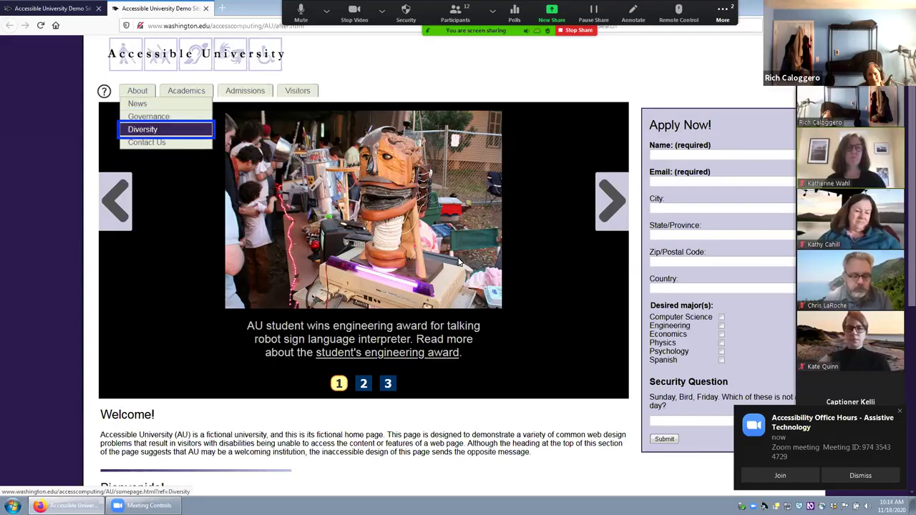
{"action": "key", "text": "Down"}
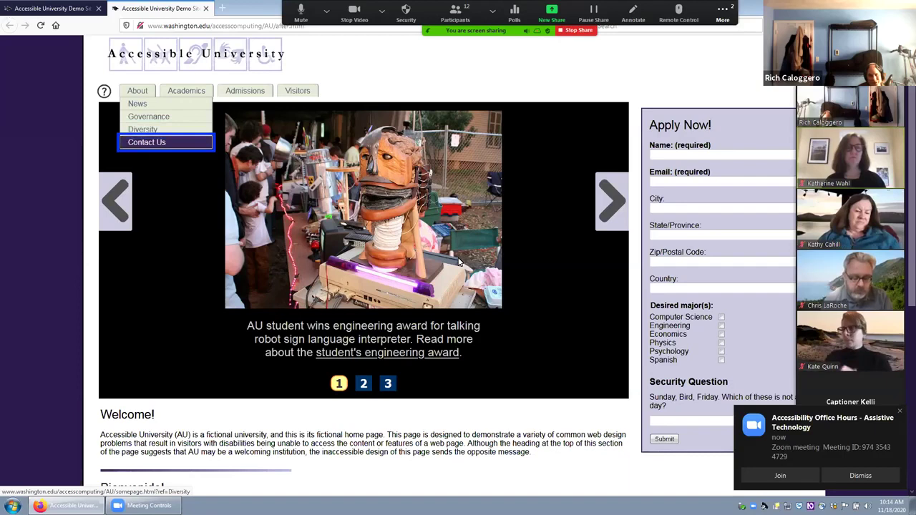
Expand the Academics navigation item and move through its subitems to AU Faculty
{"action": "key", "text": "Tab"}
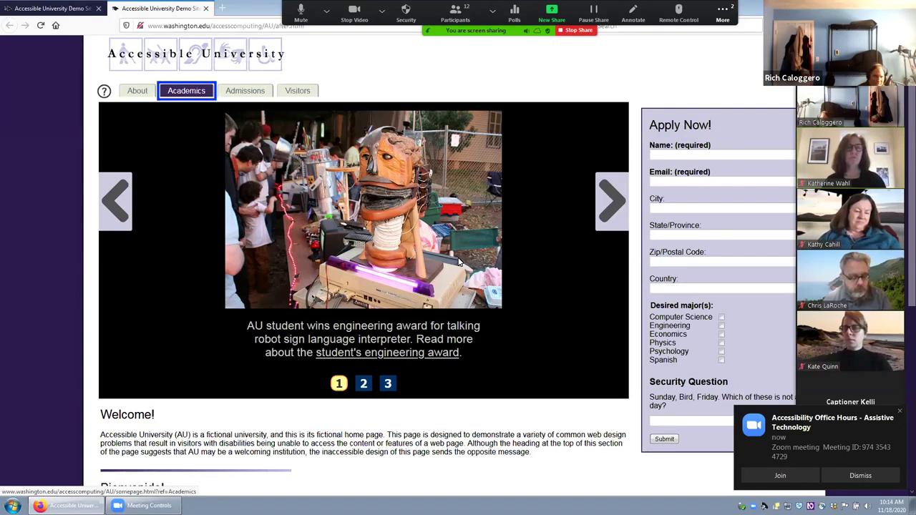
{"action": "key", "text": "Down"}
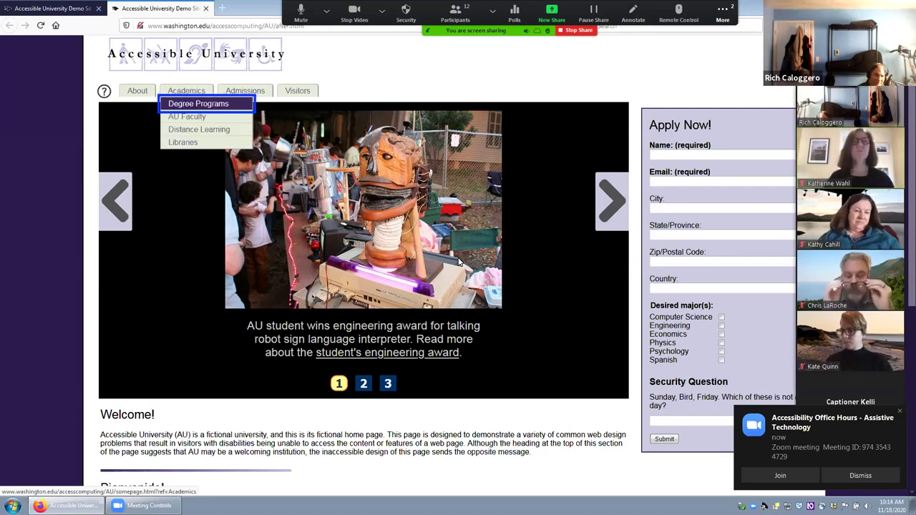
{"action": "key", "text": "Down"}
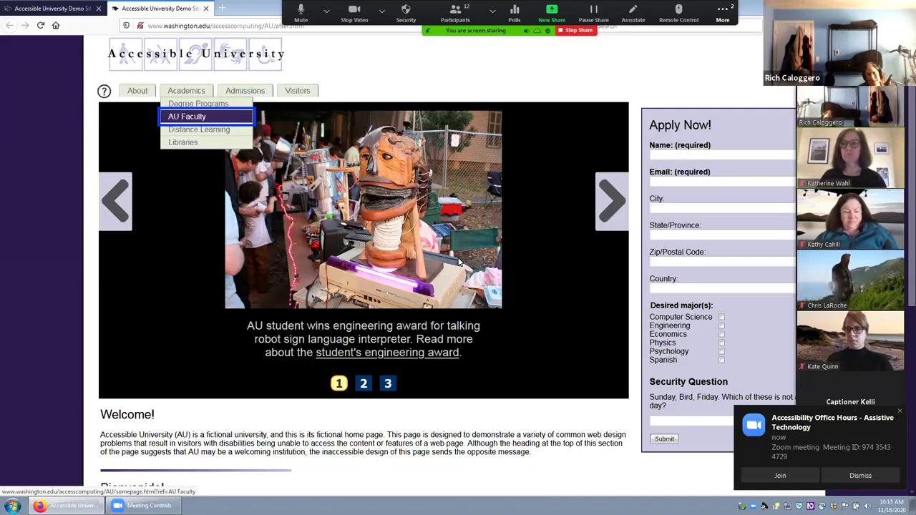
On the inaccessible version, read past the navigation items and examine the carousel's previous and next controls and its caption
{"action": "key", "text": "ctrl+Tab"}
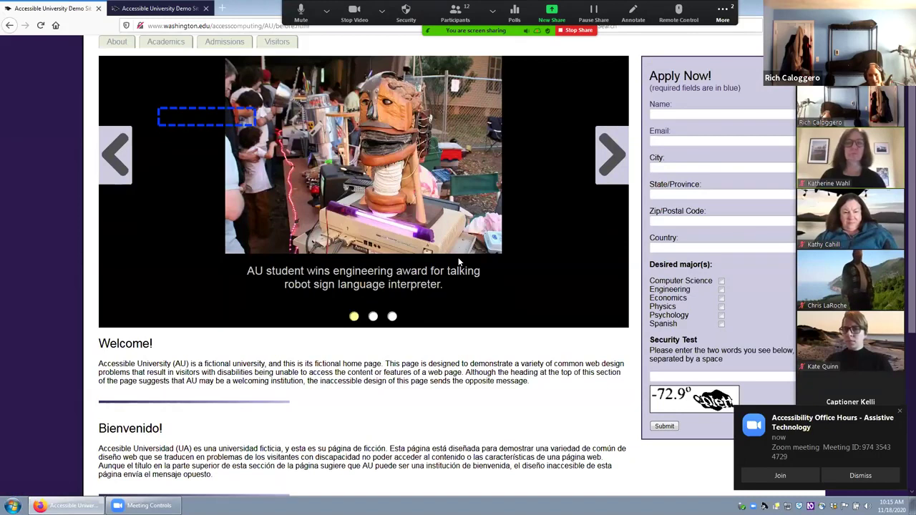
{"action": "key", "text": "Tab"}
{"action": "key", "text": "Tab"}
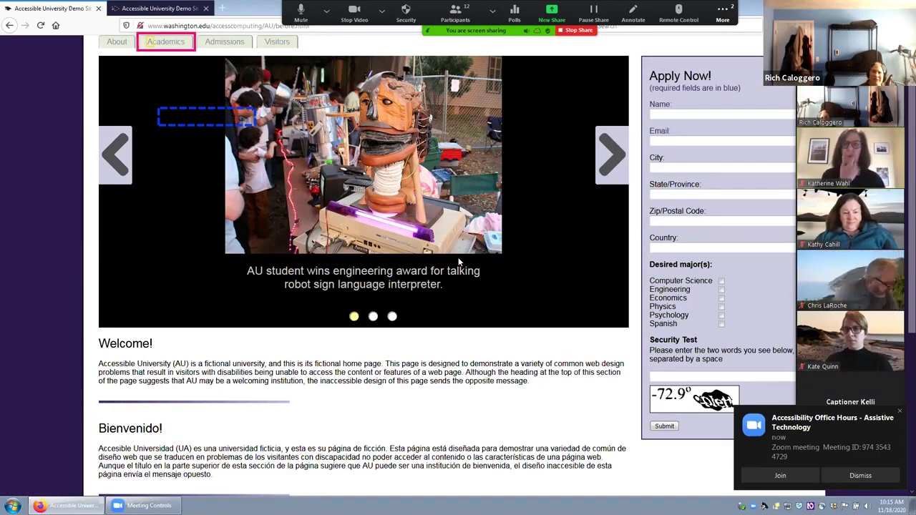
{"action": "key", "text": "Tab"}
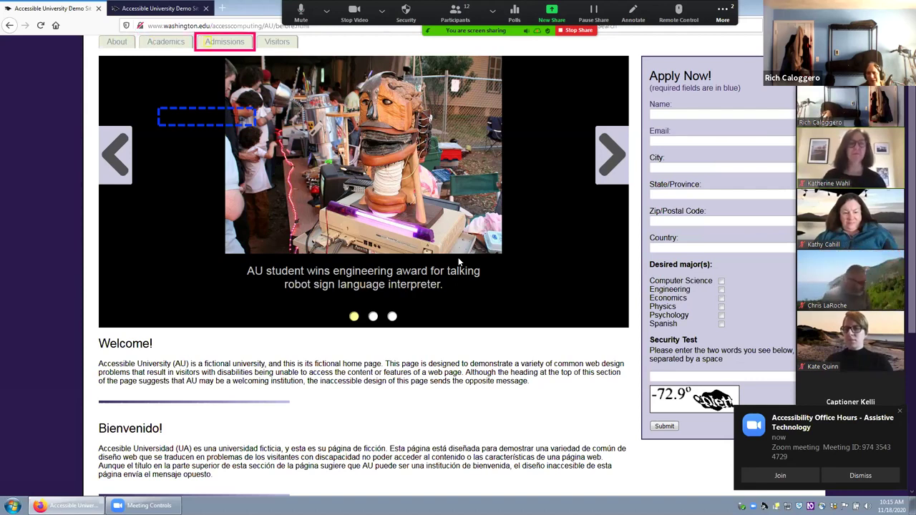
{"action": "key", "text": "Tab"}
{"action": "key", "text": "Tab"}
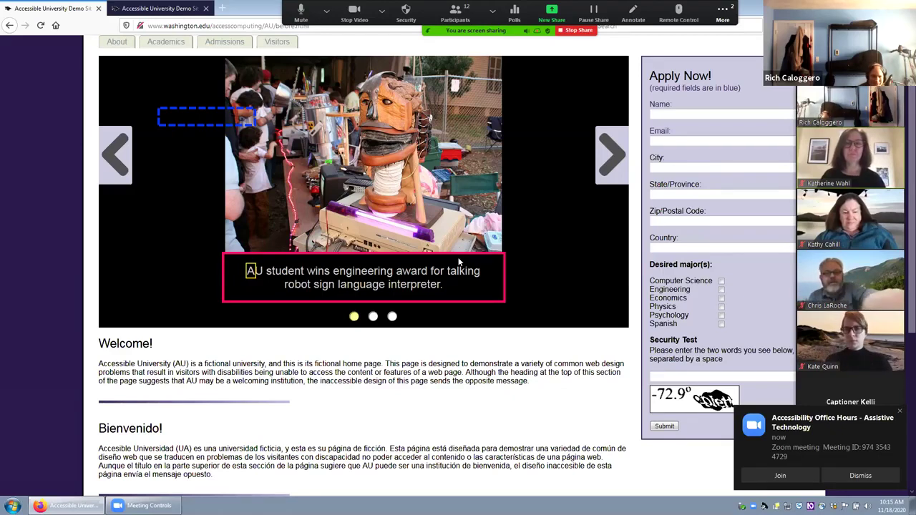
{"action": "key", "text": "shift+Tab"}
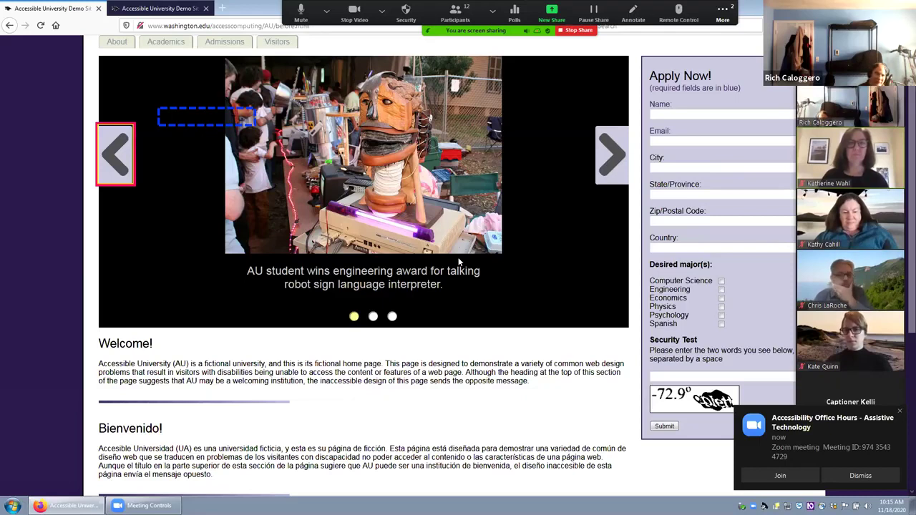
{"action": "key", "text": "Tab"}
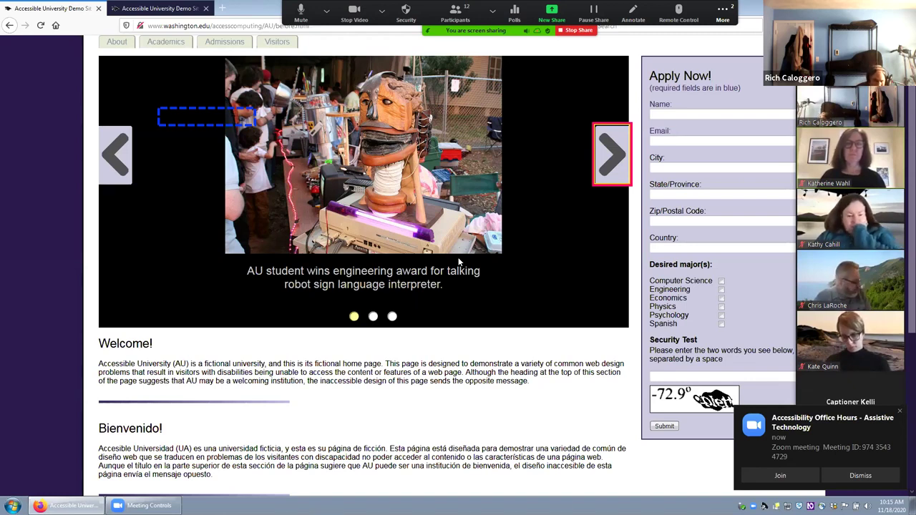
{"action": "key", "text": "shift+Tab"}
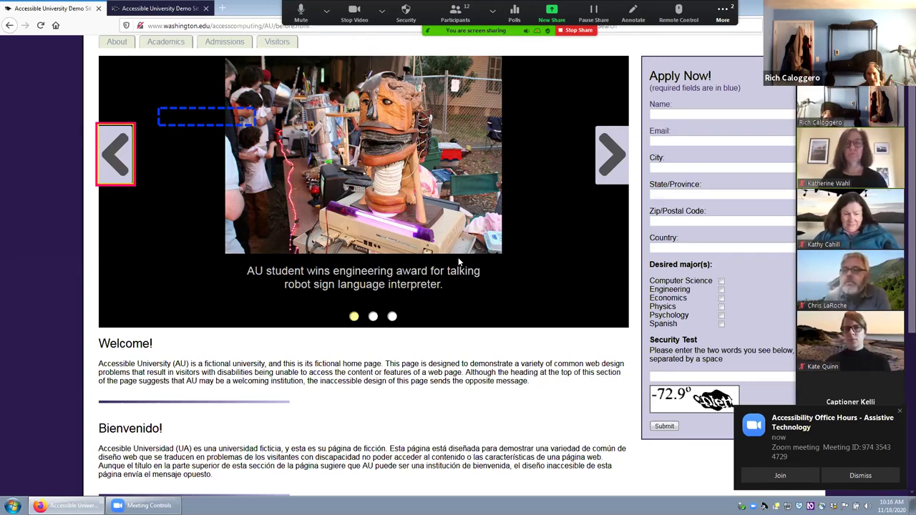
Return to the accessible version and collapse the Academics subitems
{"action": "key", "text": "ctrl+Tab"}
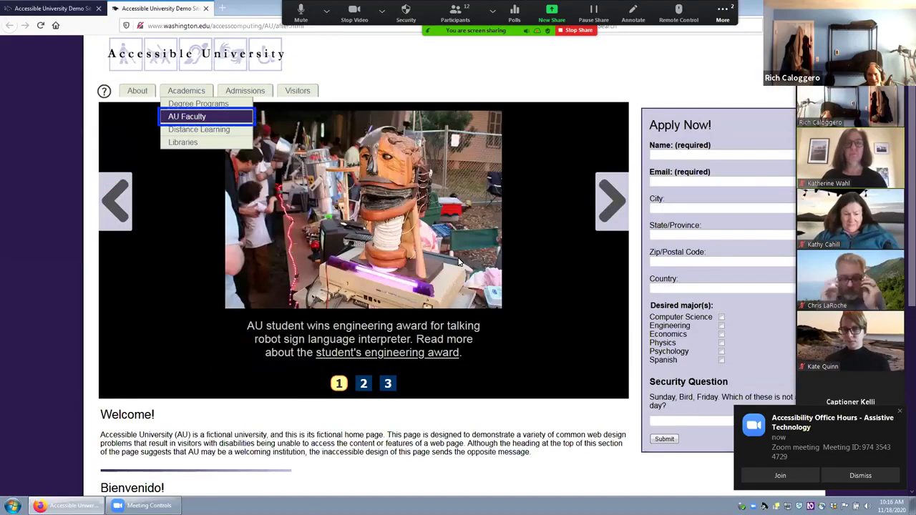
{"action": "key", "text": "Escape"}
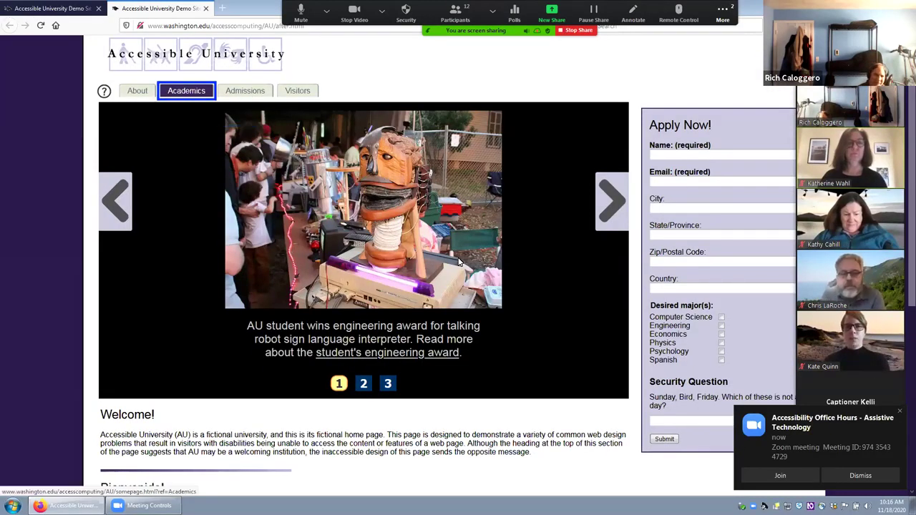
Move past the Academics, Admissions and Visitors navigation items to the carousel's "student's engineering award" link
{"action": "key", "text": "Down"}
{"action": "key", "text": "Escape"}
{"action": "key", "text": "Down"}
{"action": "key", "text": "Escape"}
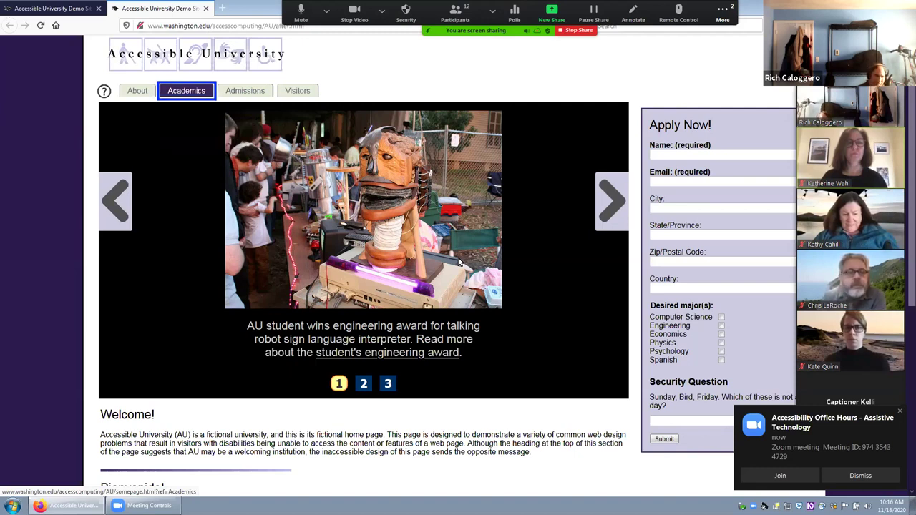
{"action": "key", "text": "Tab"}
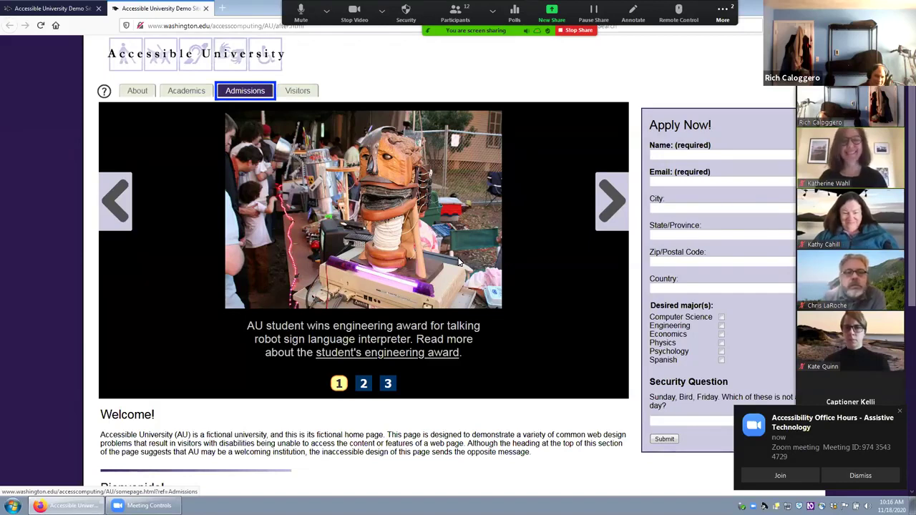
{"action": "key", "text": "Tab"}
{"action": "key", "text": "Tab"}
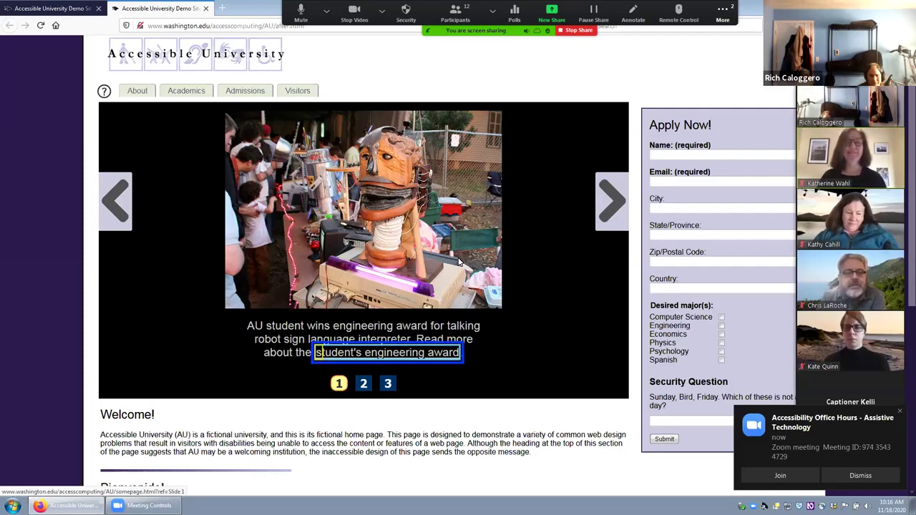
Read through the carousel's first slide, its image and caption, and examine its link and the previous and next controls
{"action": "key", "text": "Tab"}
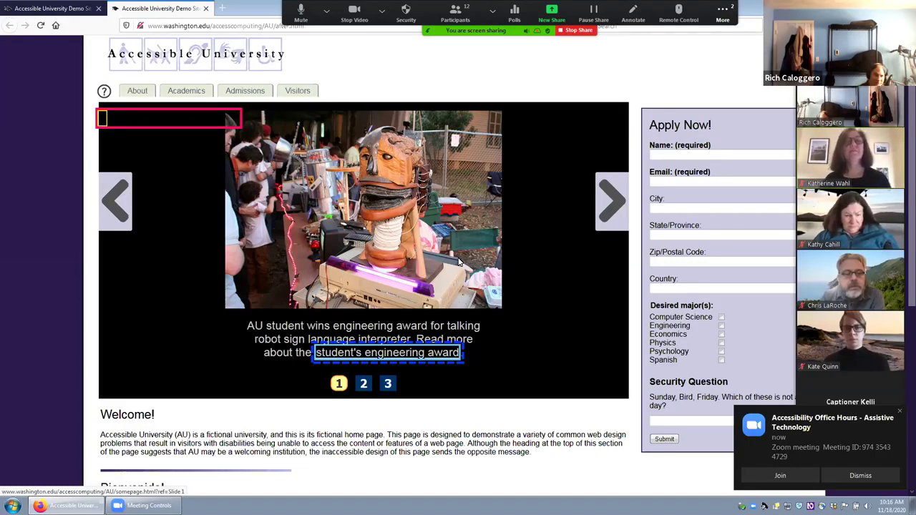
{"action": "key", "text": "Down"}
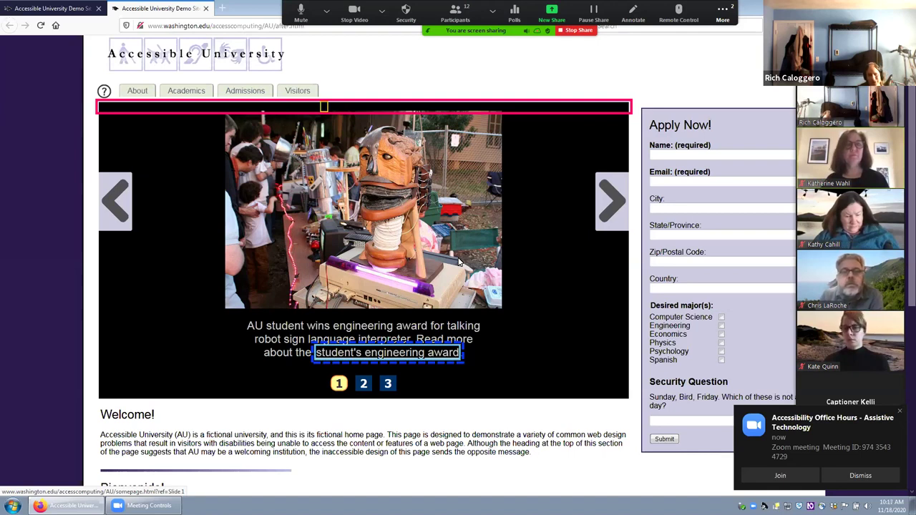
{"action": "key", "text": "Down"}
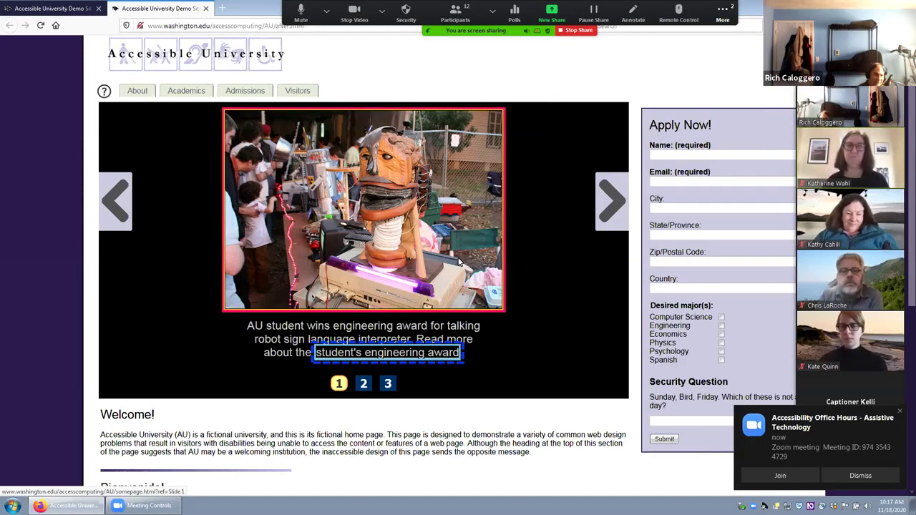
{"action": "key", "text": "Down"}
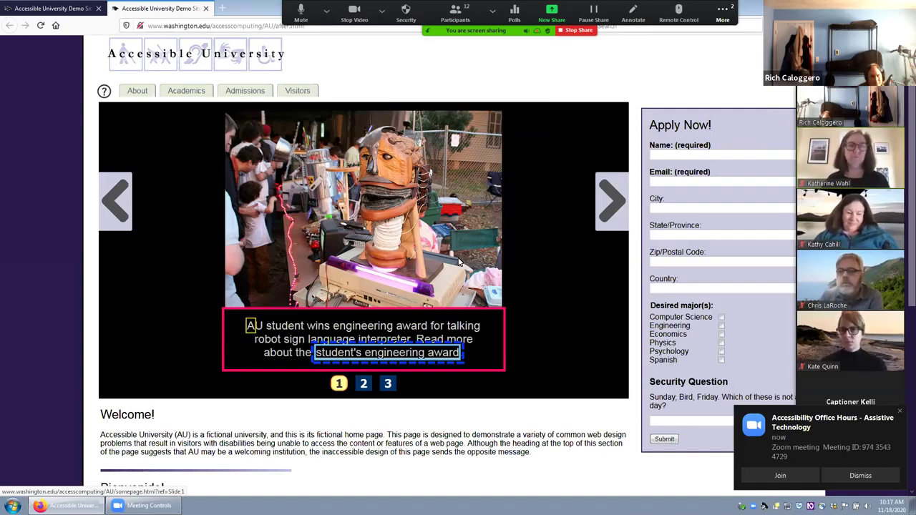
{"action": "key", "text": "Tab"}
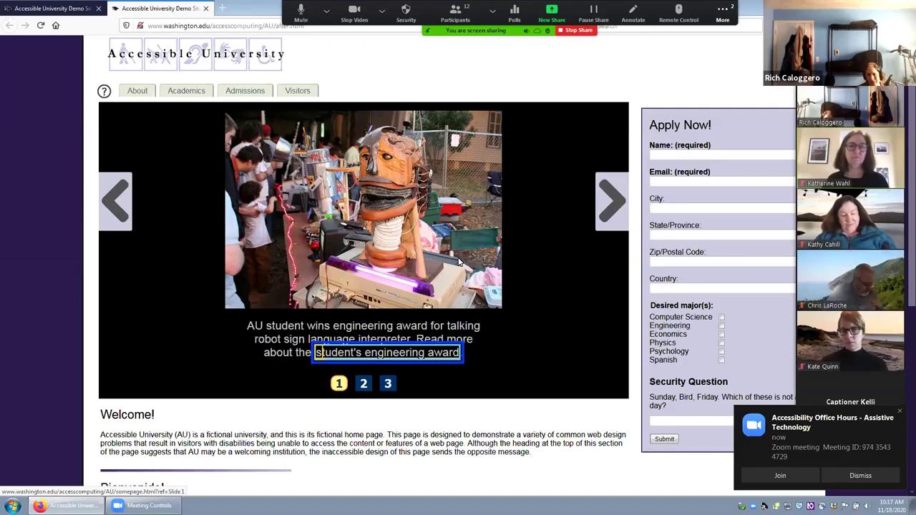
{"action": "key", "text": "Tab"}
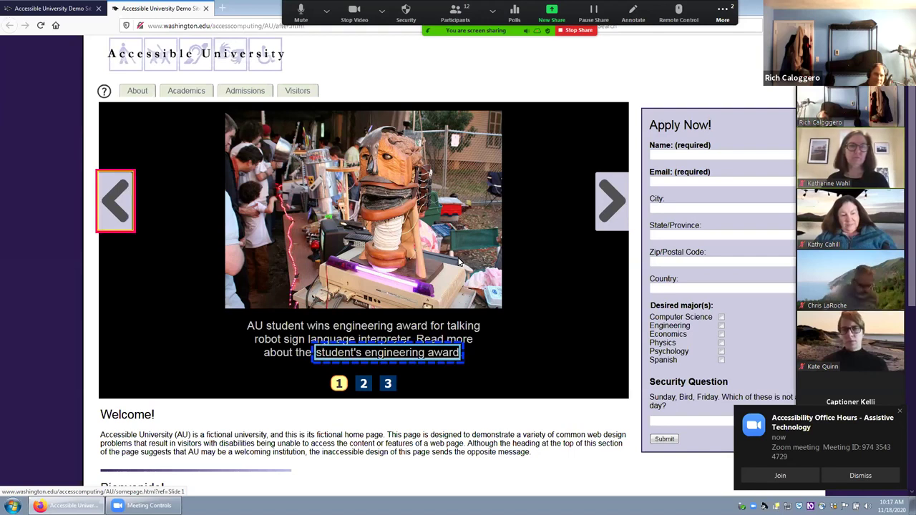
{"action": "key", "text": "Tab"}
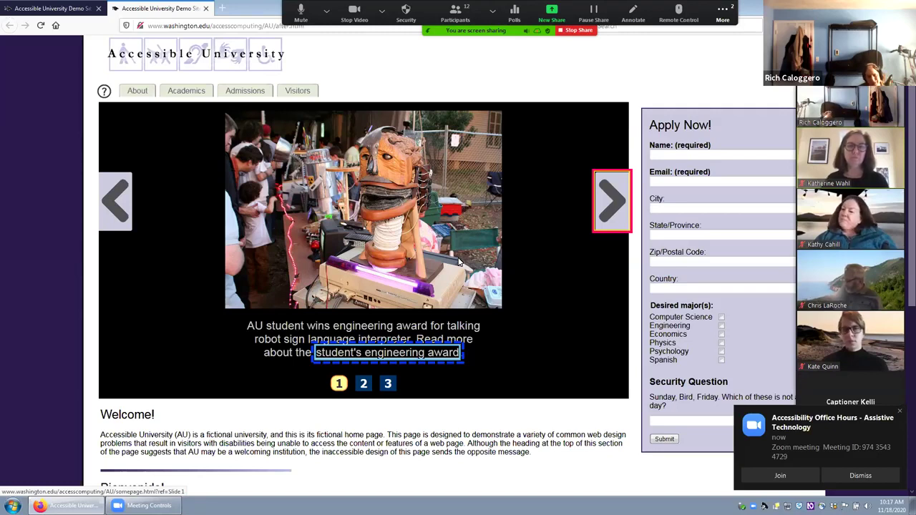
Advance the carousel to the third slide with its next control
{"action": "key", "text": "shift+Tab"}
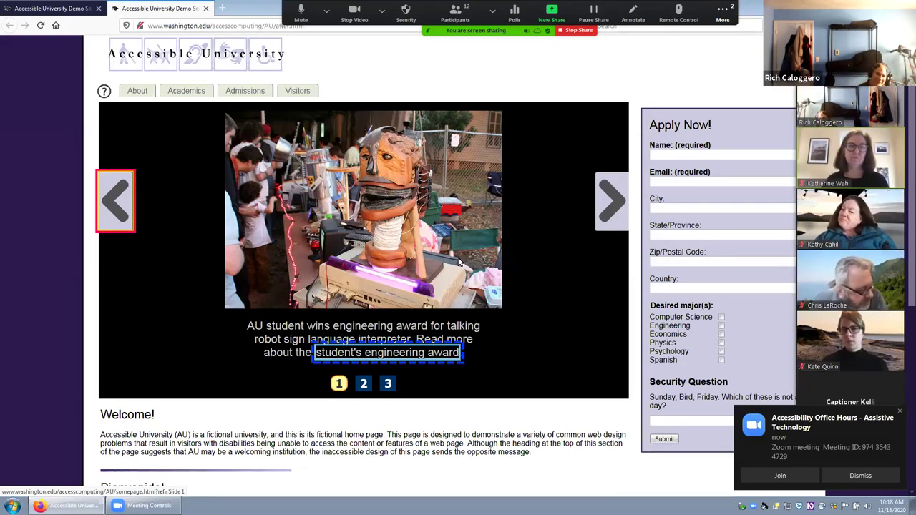
{"action": "key", "text": "Tab"}
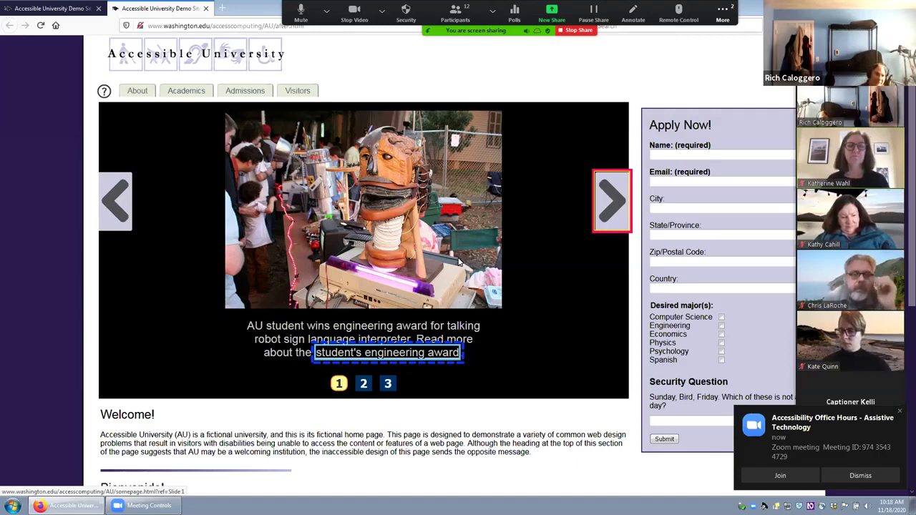
{"action": "key", "text": "Return"}
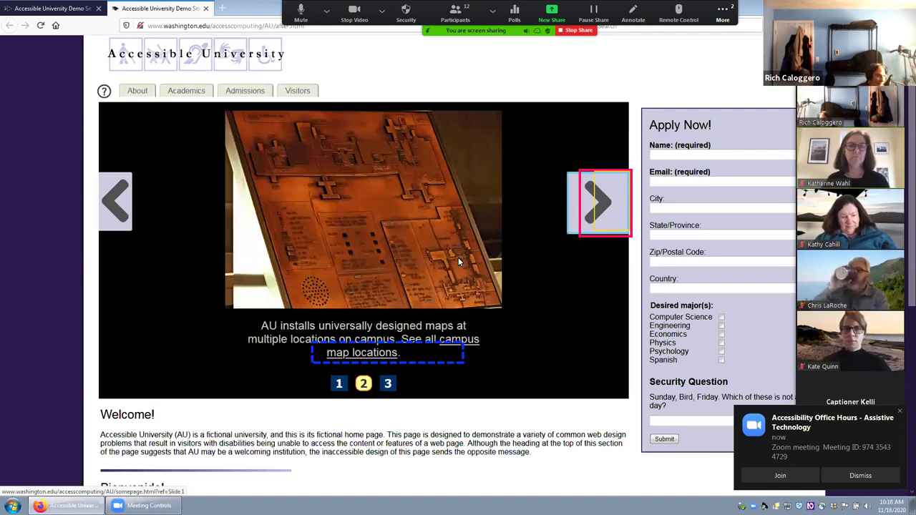
{"action": "key", "text": "Return"}
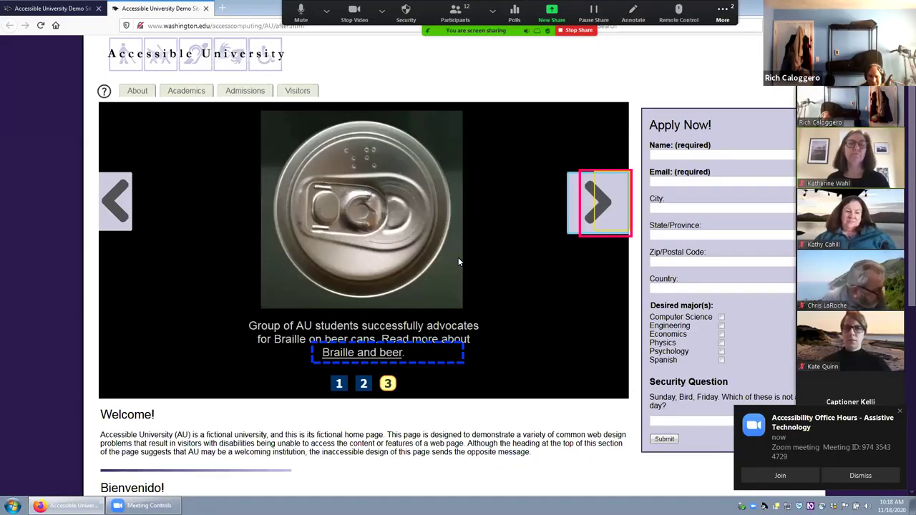
Read the third slide from the start of the carousel through its image to its caption
{"action": "key", "text": "Tab"}
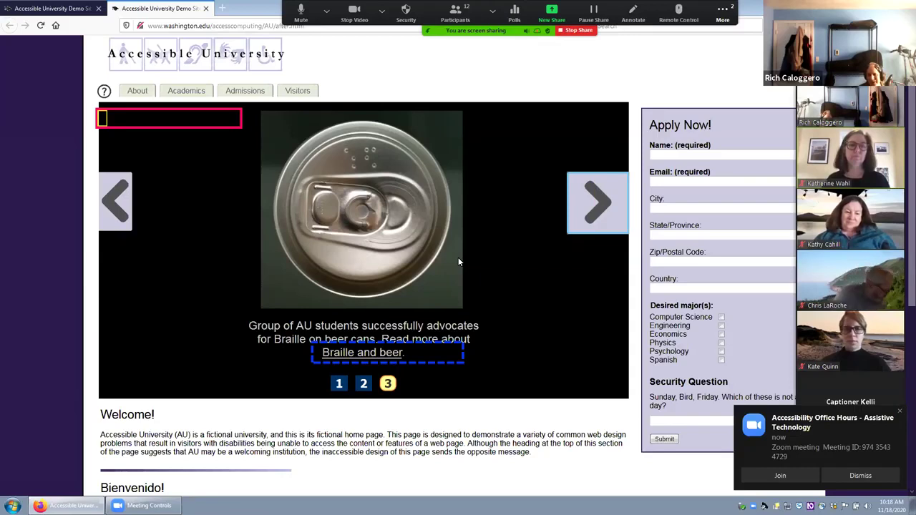
{"action": "key", "text": "Tab"}
{"action": "key", "text": "Tab"}
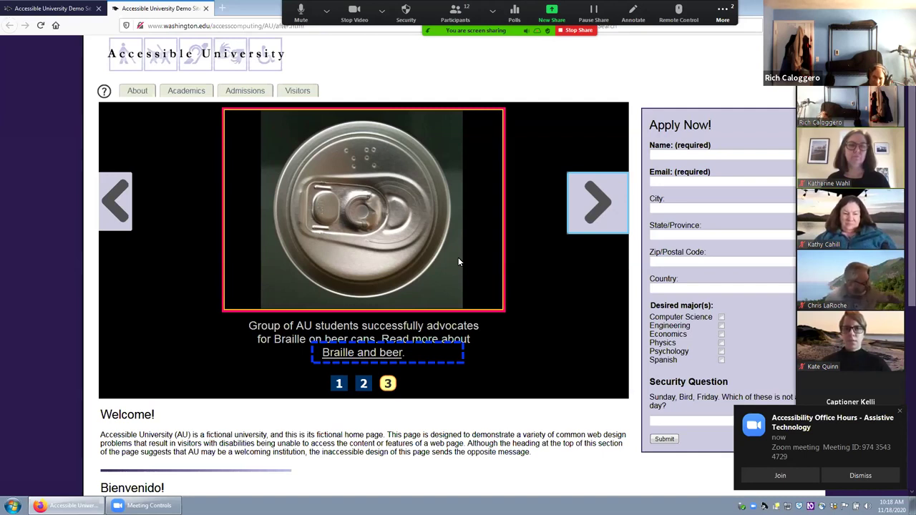
{"action": "key", "text": "Tab"}
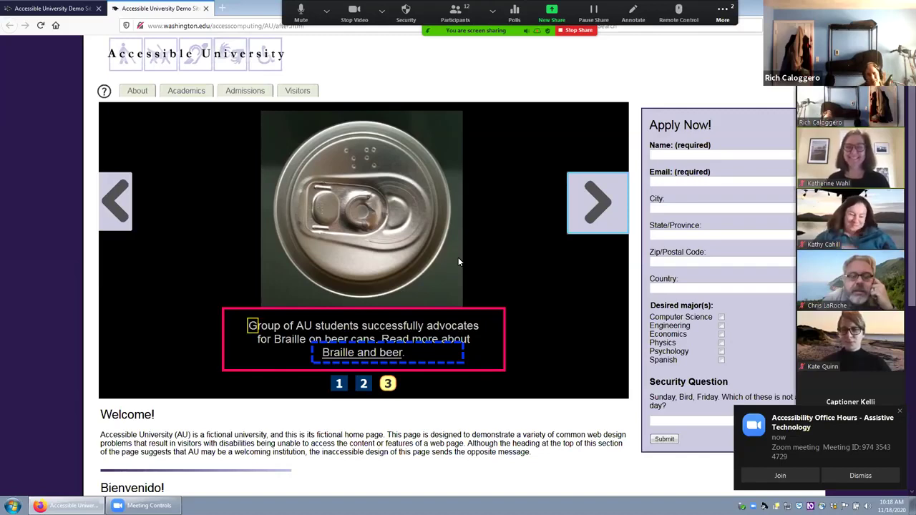
On the inaccessible version, read past the carousel's slide dots to the first "click here" link under "Can you spot the barriers?"
{"action": "key", "text": "ctrl+Tab"}
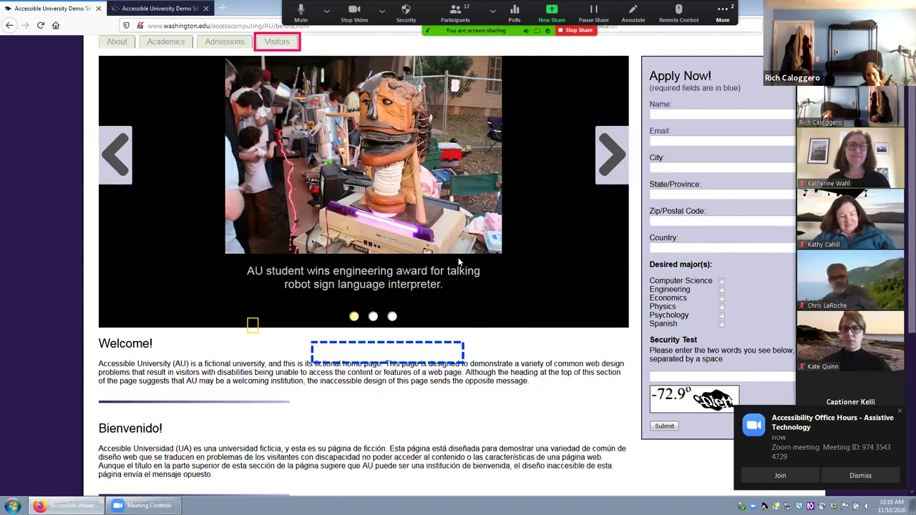
{"action": "key", "text": "Tab"}
{"action": "key", "text": "Tab"}
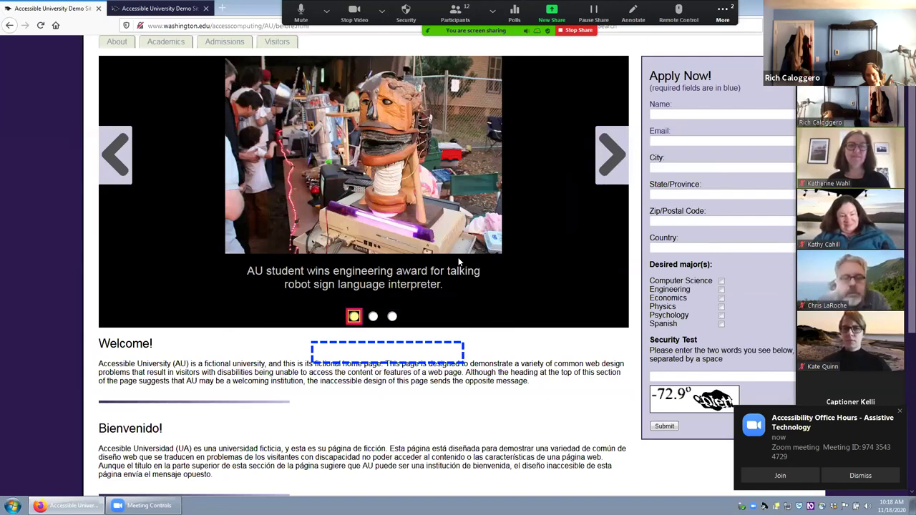
{"action": "scroll", "coordinate": [459, 262], "scroll_direction": "down", "scroll_amount": 1}
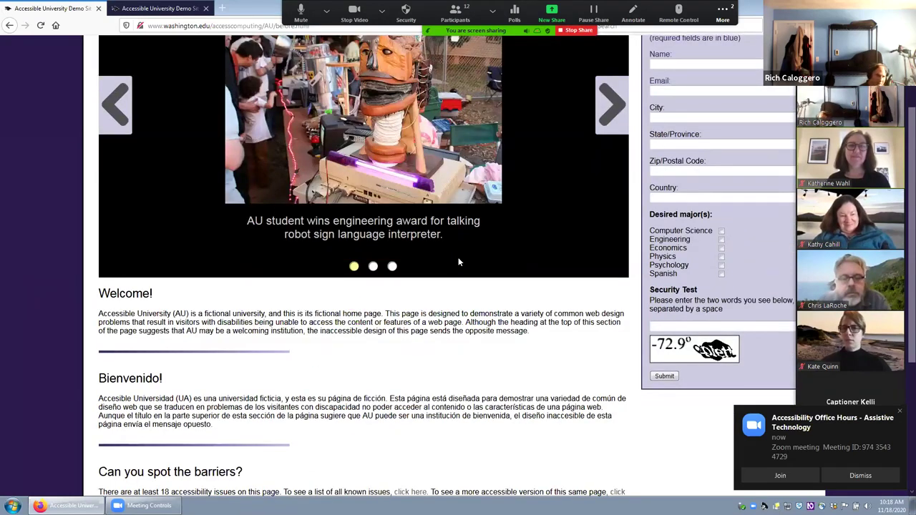
{"action": "key", "text": "Tab"}
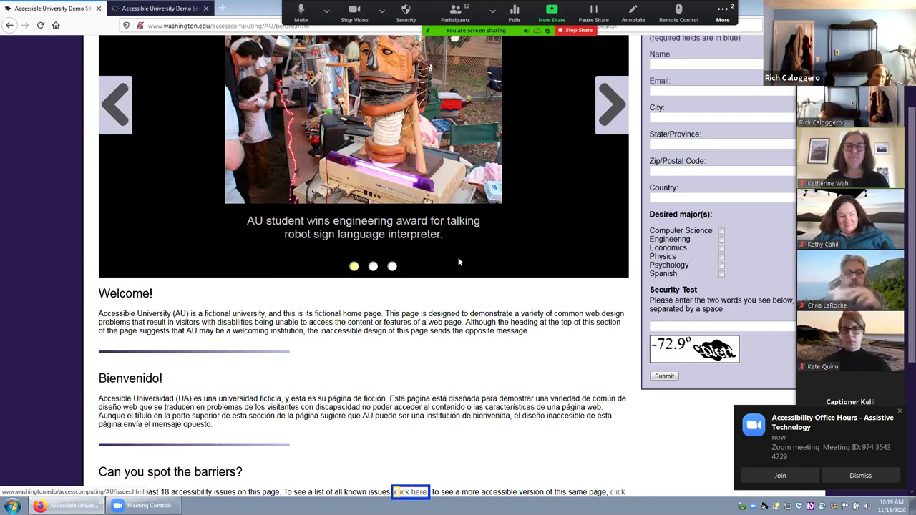
Examine how the Apply Now form fields are announced, from Name through Email and City to State/Province
{"action": "key", "text": "Tab"}
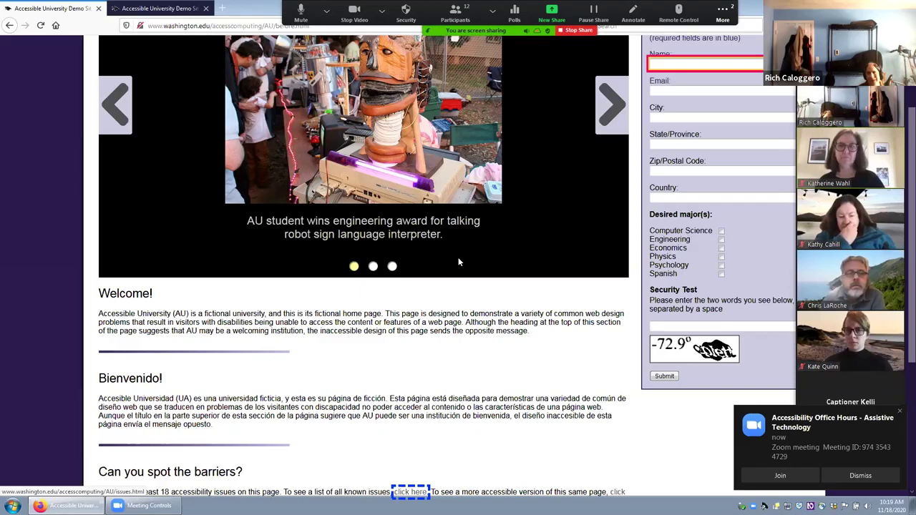
{"action": "key", "text": "Tab"}
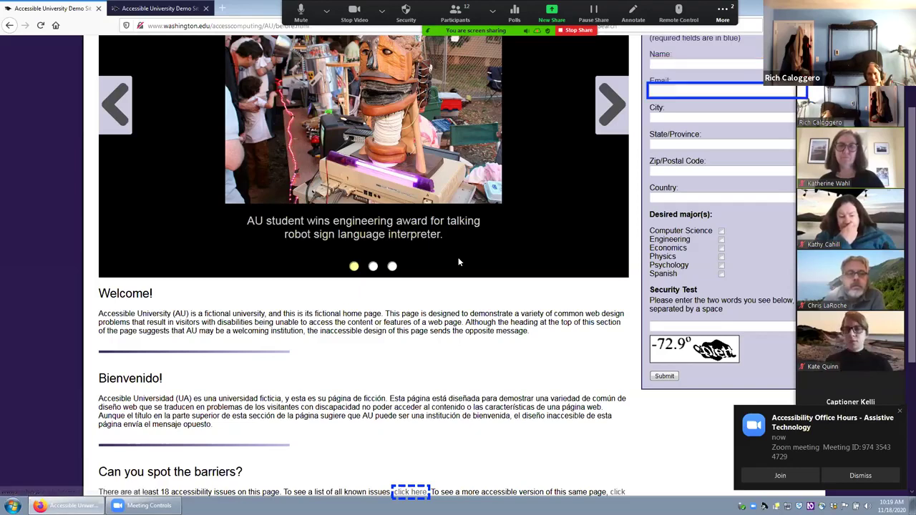
{"action": "key", "text": "Tab"}
{"action": "key", "text": "Tab"}
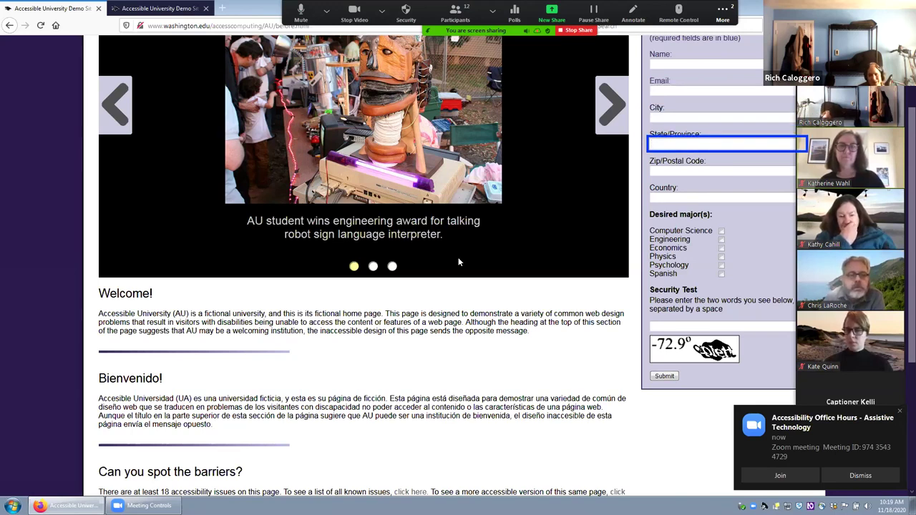
Return to the accessible version and move past the help and carousel controls to the Cheat Sheet of Accessibility Issues link
{"action": "key", "text": "ctrl+Tab"}
{"action": "key", "text": "shift+Tab"}
{"action": "key", "text": "shift+Tab"}
{"action": "key", "text": "Tab"}
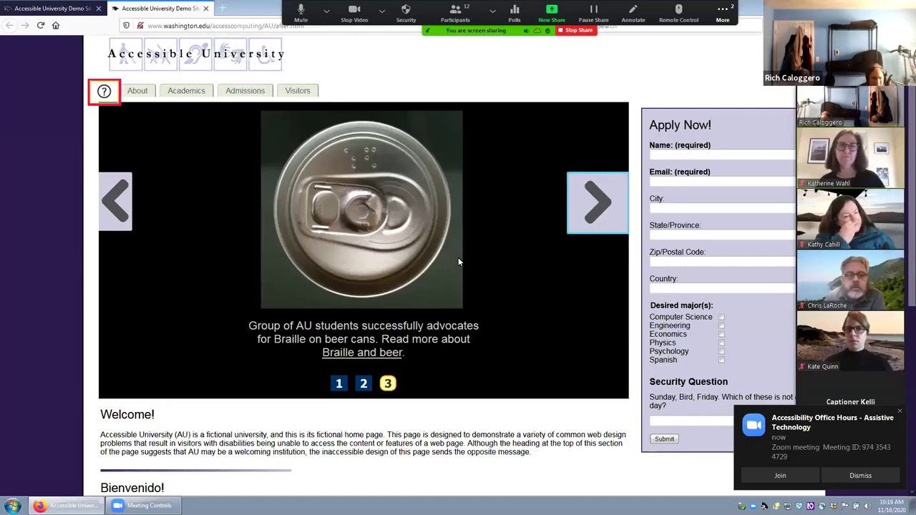
{"action": "key", "text": "Tab"}
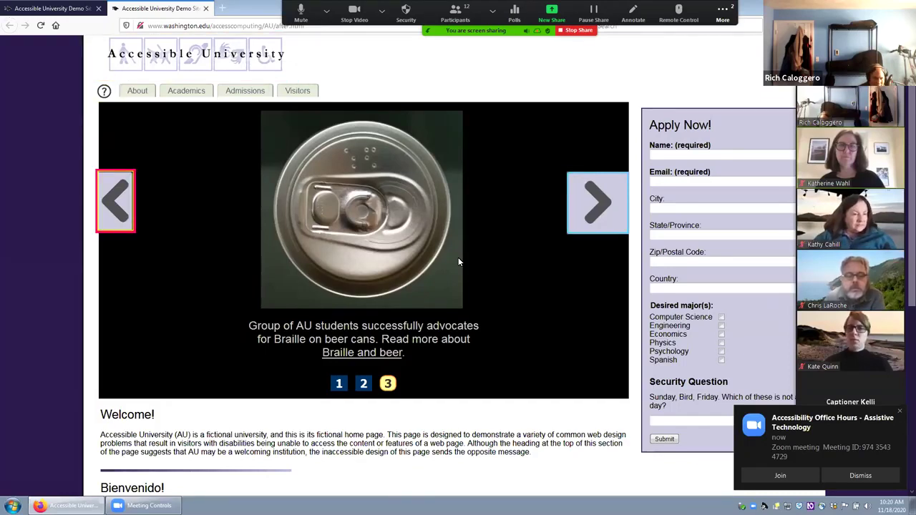
{"action": "key", "text": "Tab"}
{"action": "key", "text": "Tab"}
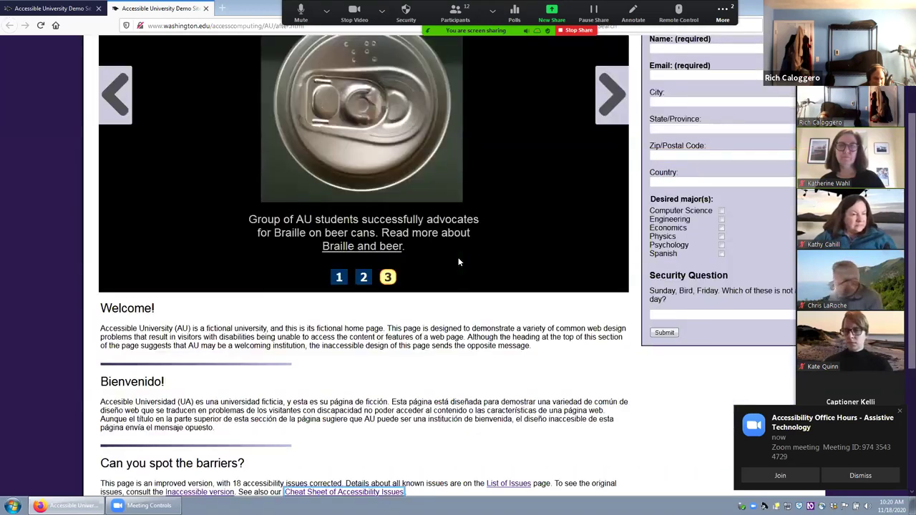
Examine the required Name and Email fields of the Apply Now form, including the Email label, and leave field editing mode
{"action": "key", "text": "shift+Tab"}
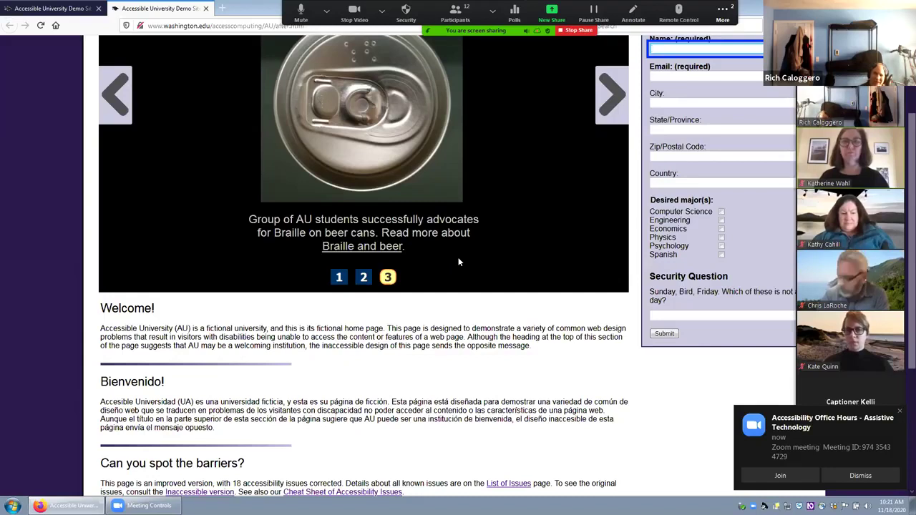
{"action": "key", "text": "Tab"}
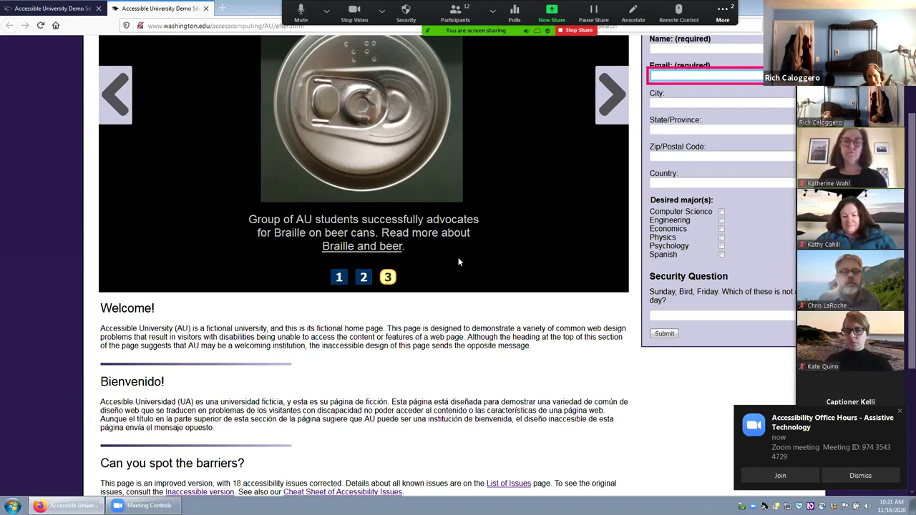
{"action": "key", "text": "Up"}
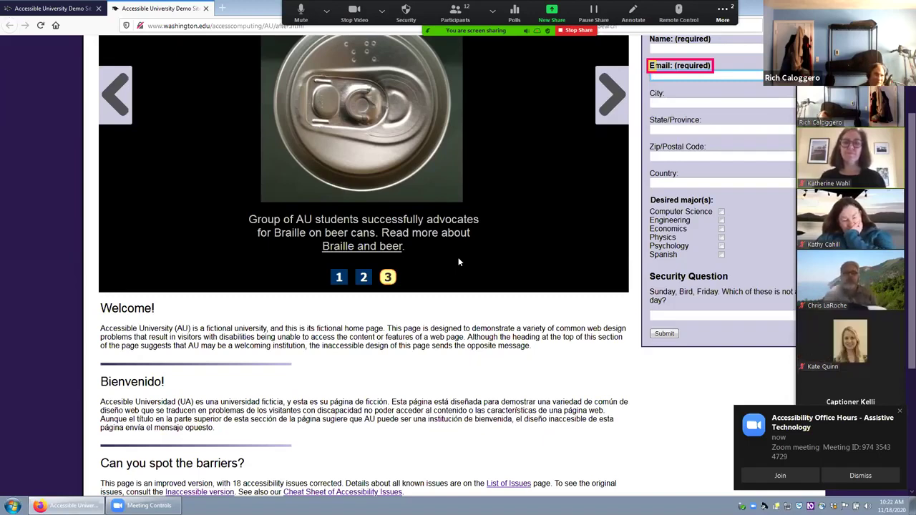
{"action": "key", "text": "Tab"}
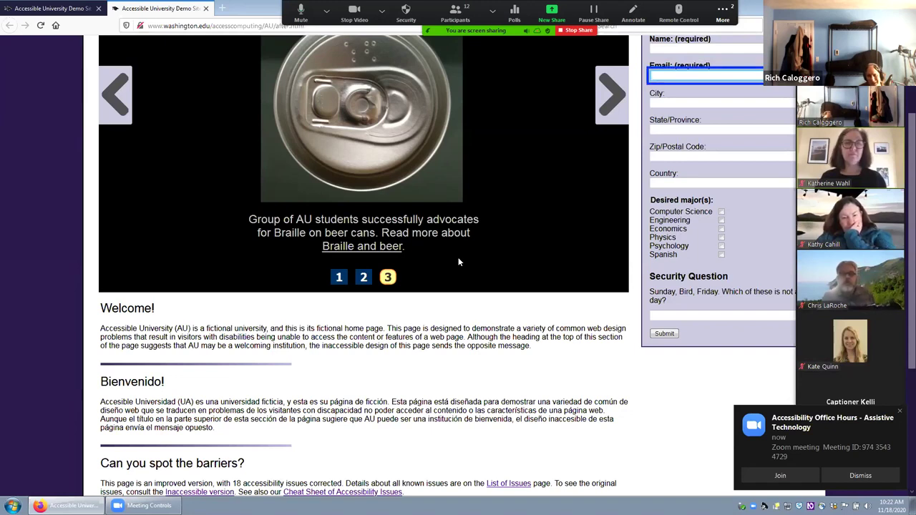
{"action": "key", "text": "Escape"}
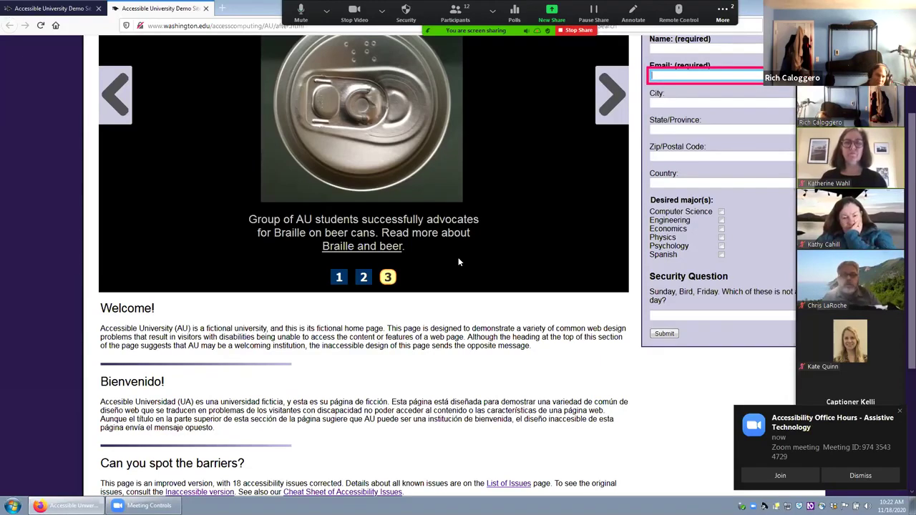
Examine the Computer Science and Engineering checkboxes under Desired major(s), and move back to the Country field
{"action": "key", "text": "x"}
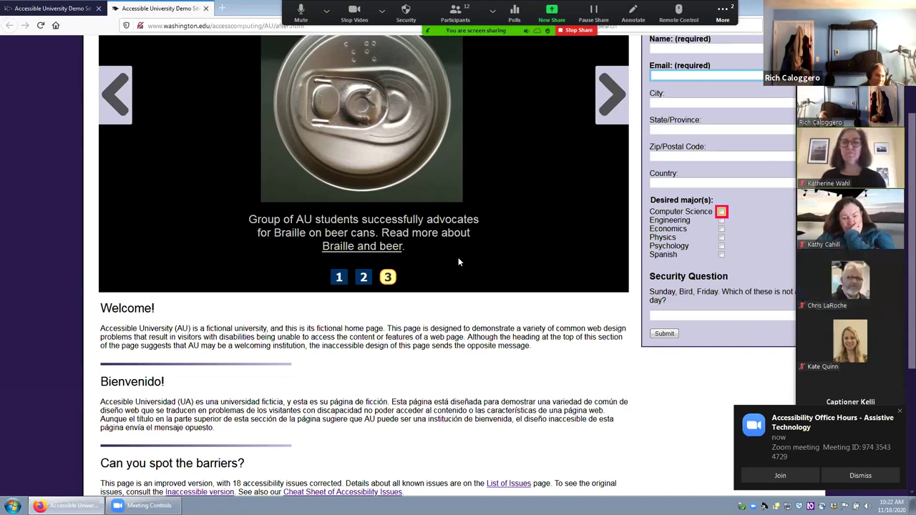
{"action": "key", "text": "Tab"}
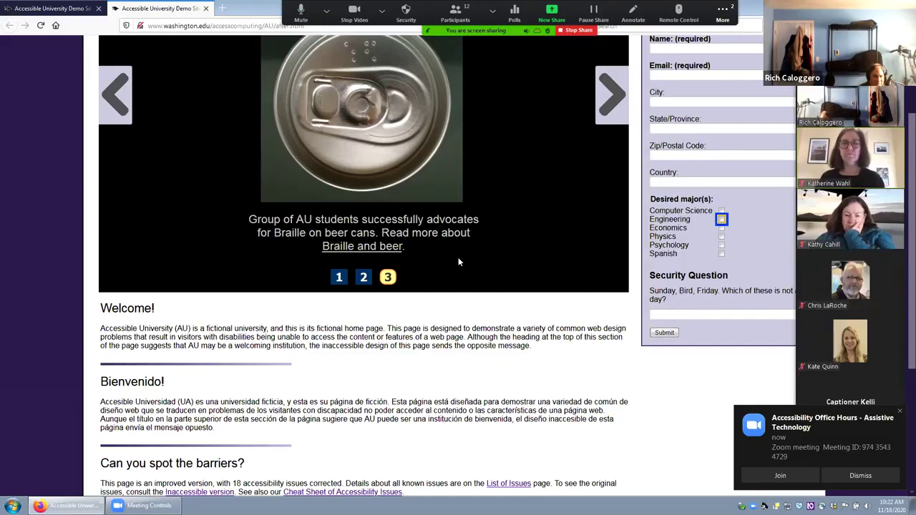
{"action": "key", "text": "shift+Tab"}
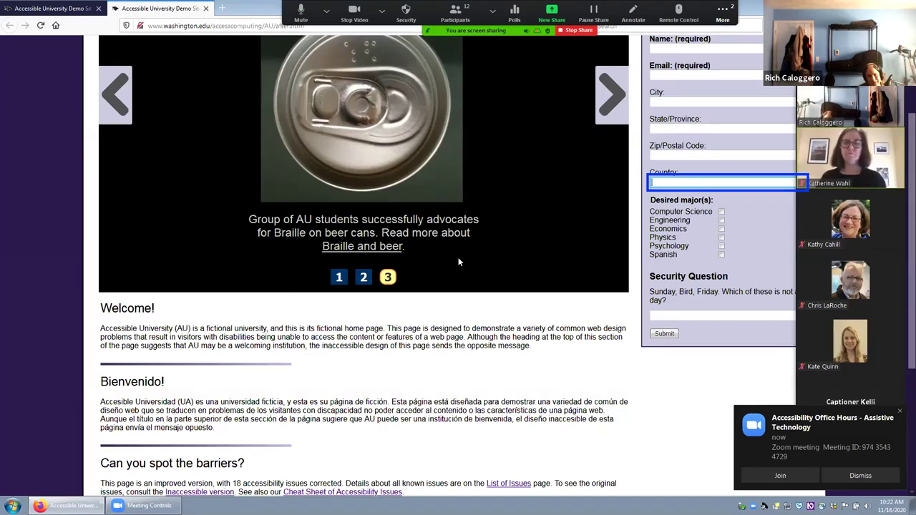
Move to the Engineering checkbox in the accessible form, and return to the inaccessible version of the page
{"action": "key", "text": "Tab"}
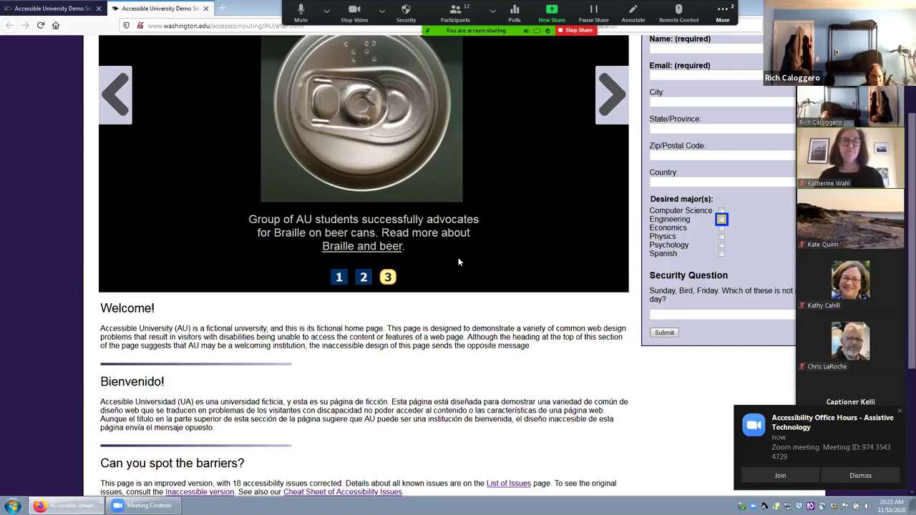
{"action": "key", "text": "ctrl+shift+Tab"}
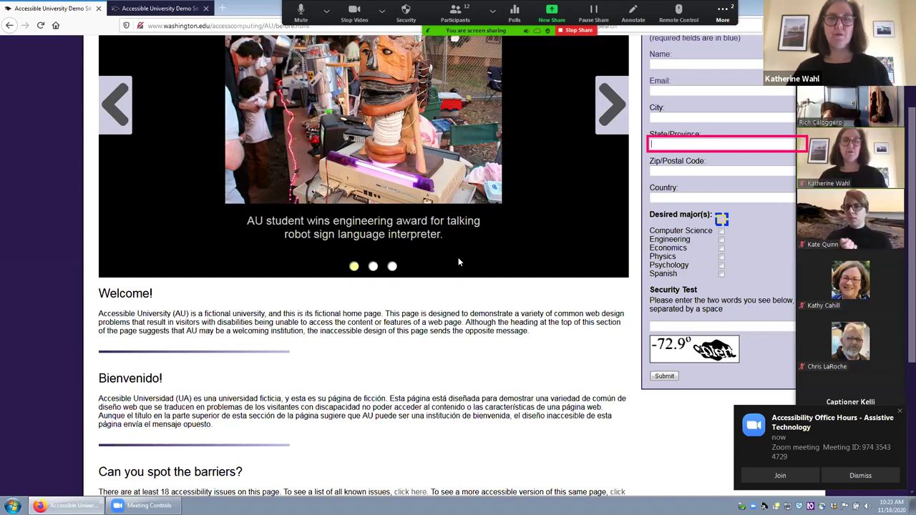
{"action": "key", "text": "ctrl+Tab"}
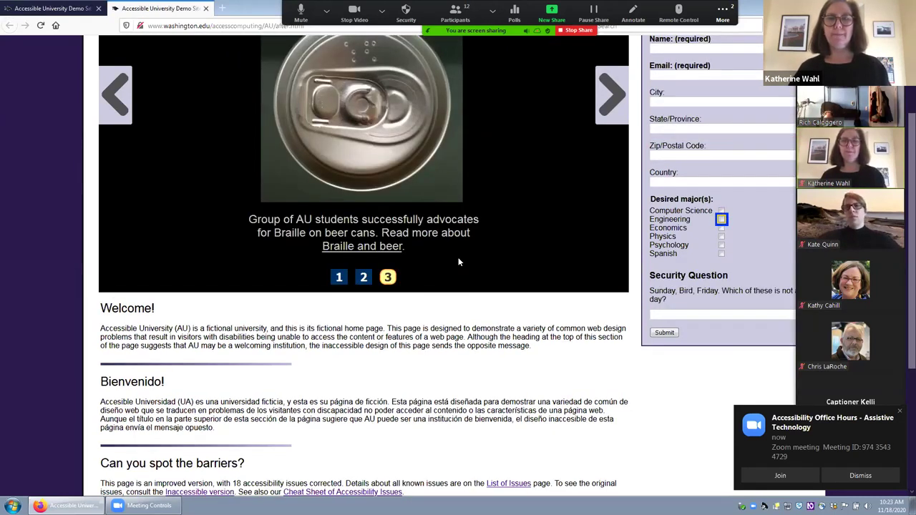
{"action": "key", "text": "ctrl+Tab"}
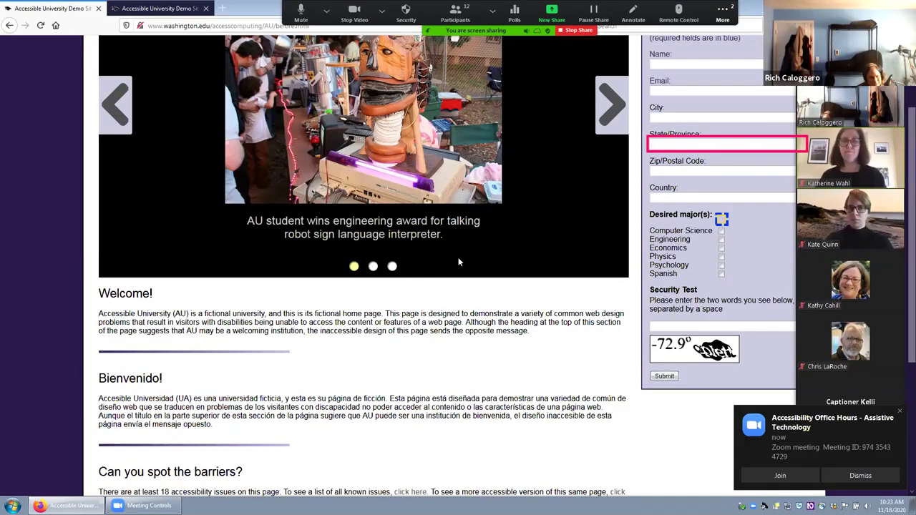
Examine the inaccessible form from Zip/Postal Code through the Desired major(s) checkboxes, from Computer Science to Spanish
{"action": "key", "text": "Tab"}
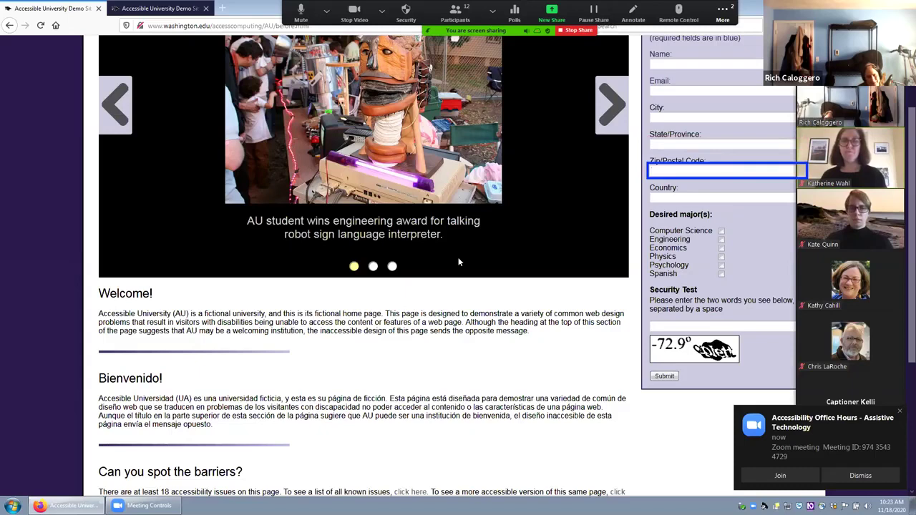
{"action": "key", "text": "Tab"}
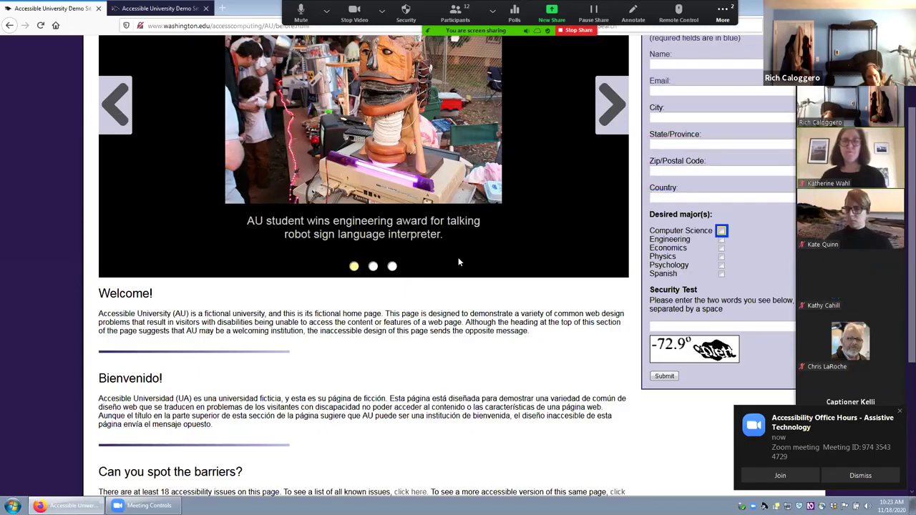
{"action": "key", "text": "Tab"}
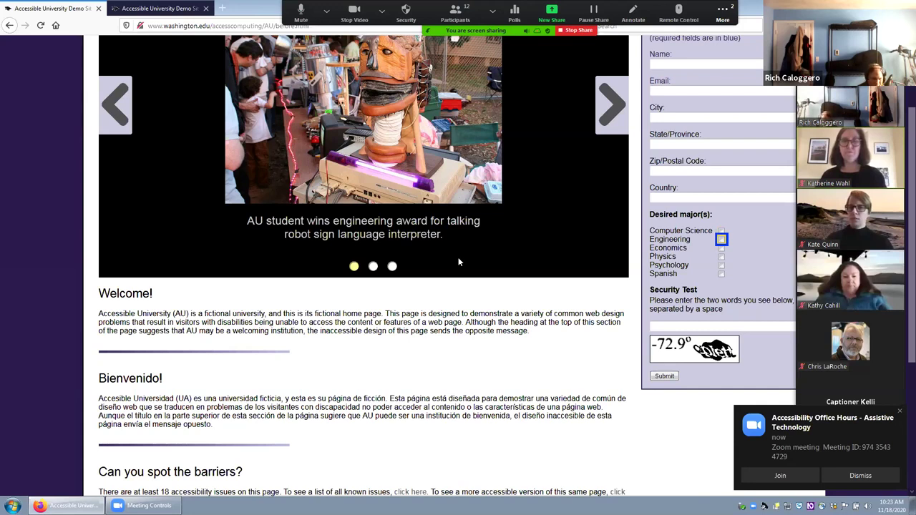
{"action": "key", "text": "Tab"}
{"action": "key", "text": "Tab"}
{"action": "key", "text": "Tab"}
{"action": "key", "text": "Tab"}
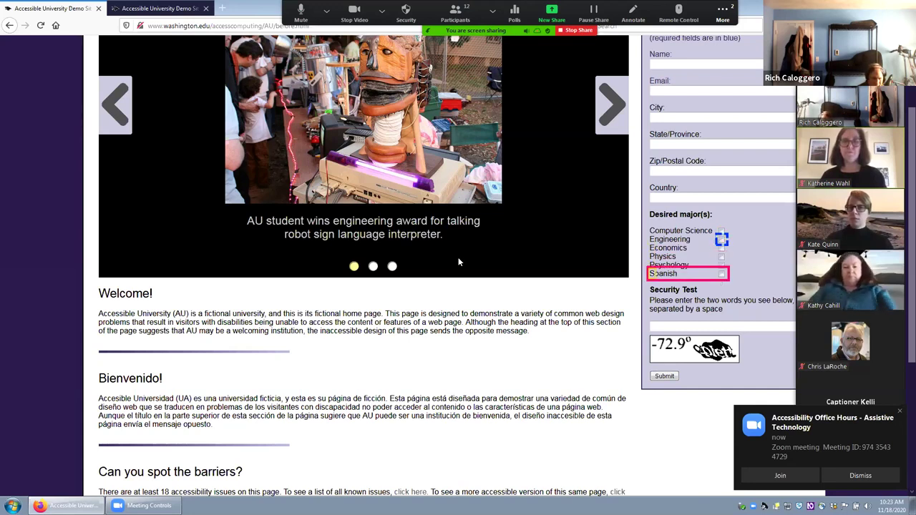
Examine the Security Test answer field and the instruction text above it, and return to the field
{"action": "key", "text": "Tab"}
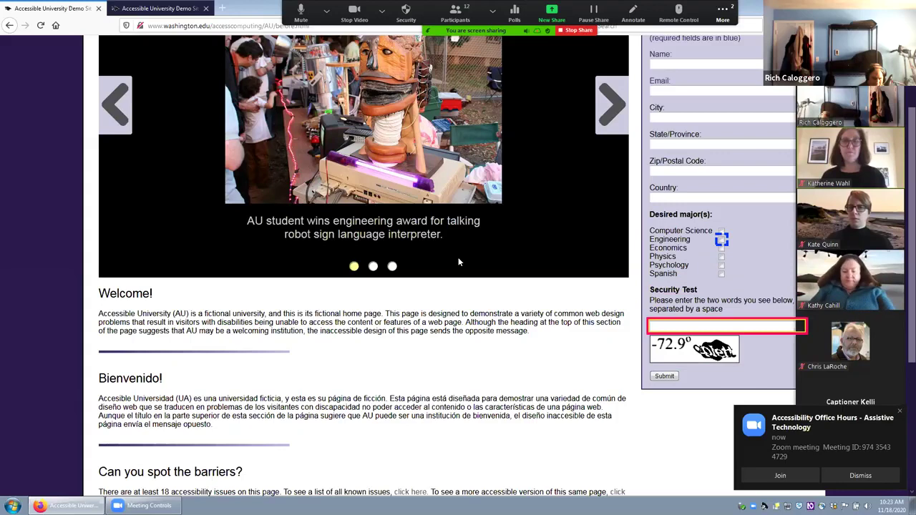
{"action": "key", "text": "Up"}
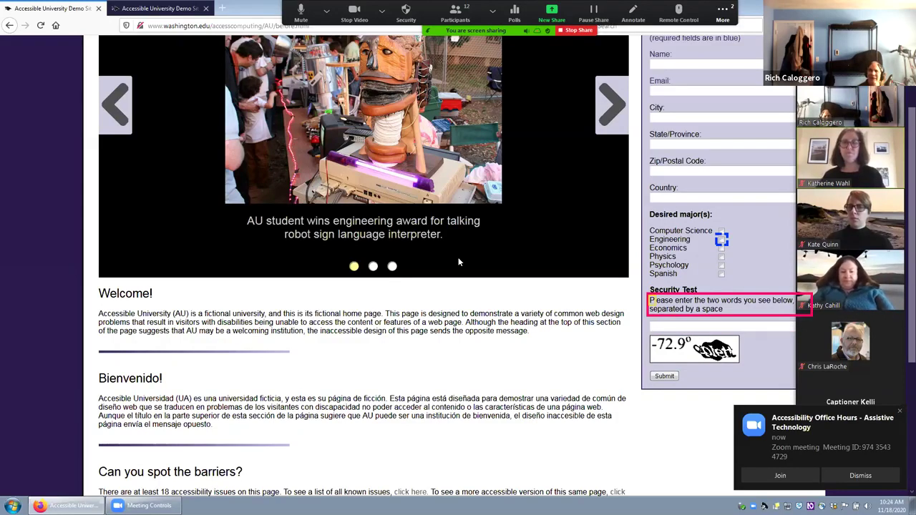
{"action": "key", "text": "Tab"}
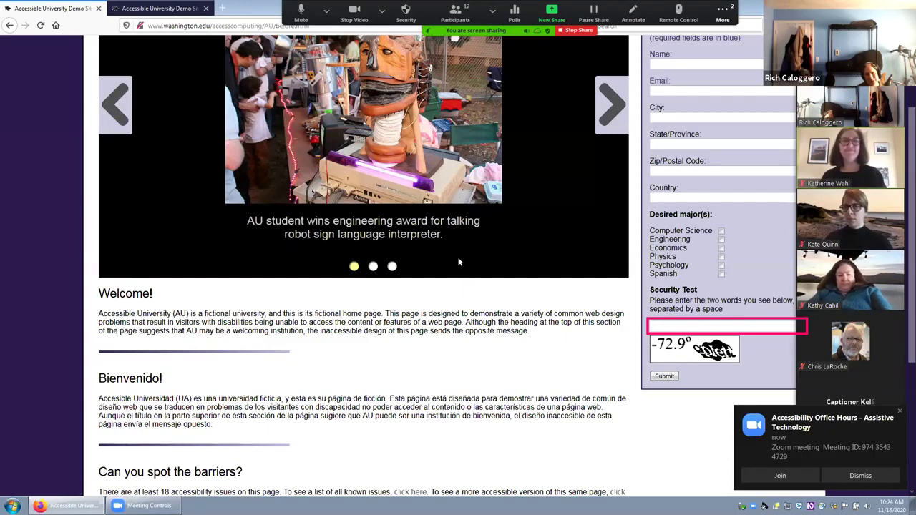
Switch to the accessible version and examine the Security Question heading and its answer field
{"action": "key", "text": "ctrl+Tab"}
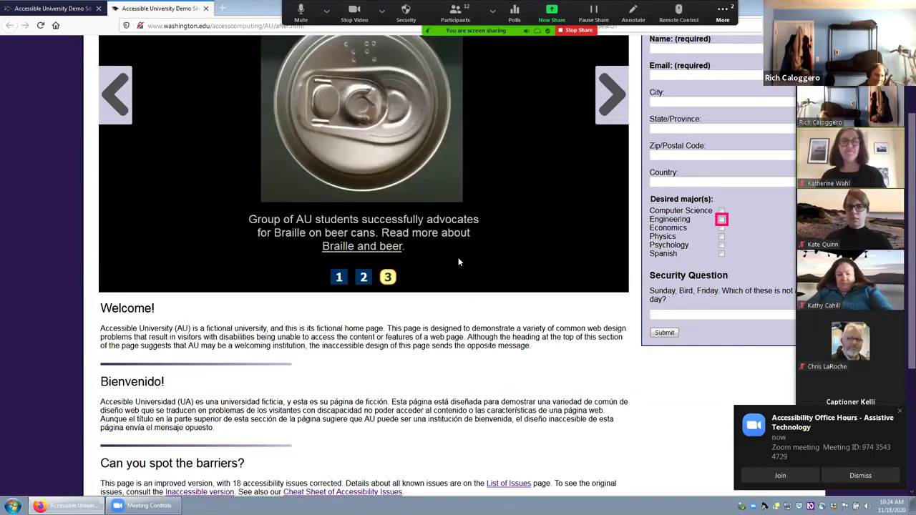
{"action": "key", "text": "h"}
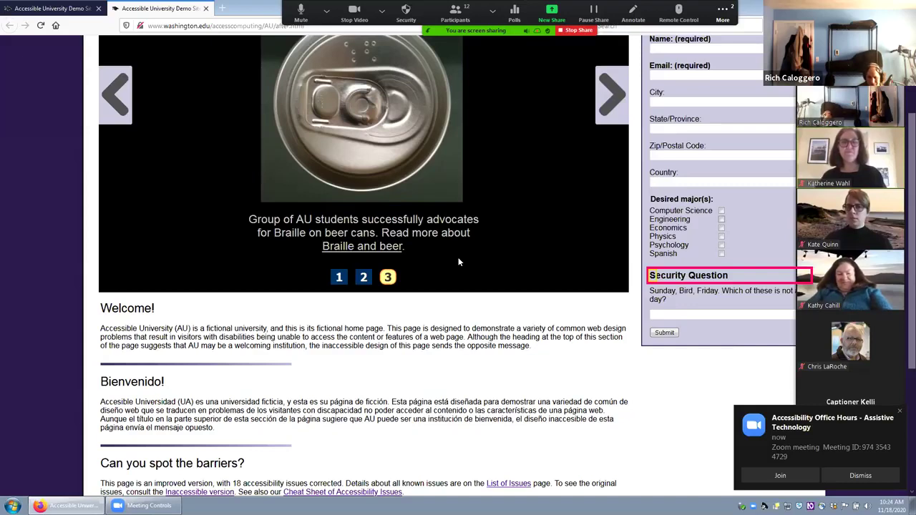
{"action": "key", "text": "Tab"}
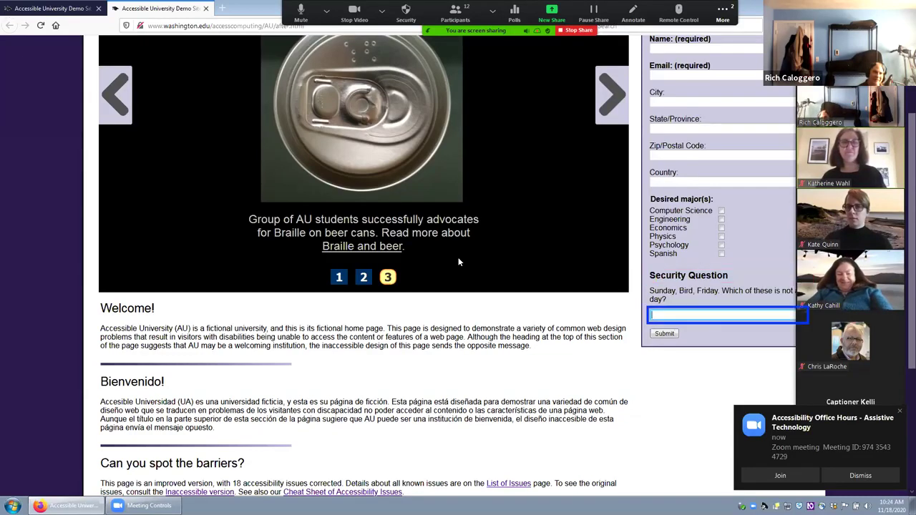